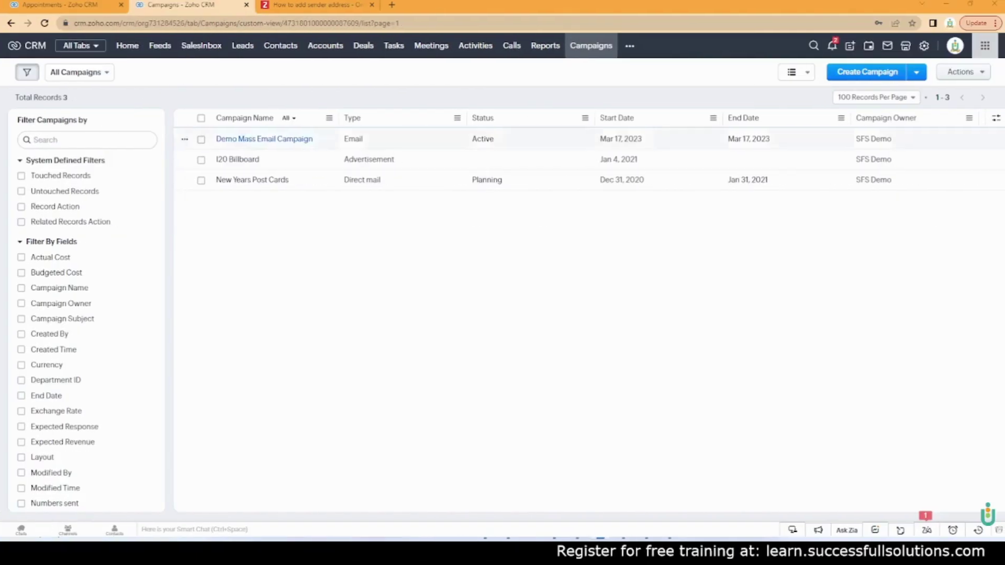
Start a new offline campaign named 'Mass Email Campaign', removing 'Demo' from the pasted name
click(916, 72)
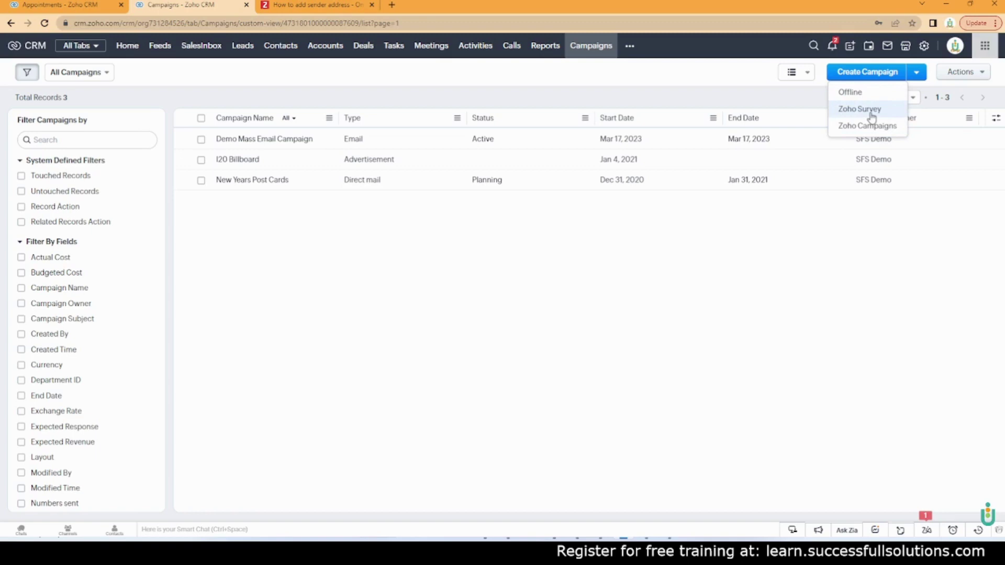
click(853, 92)
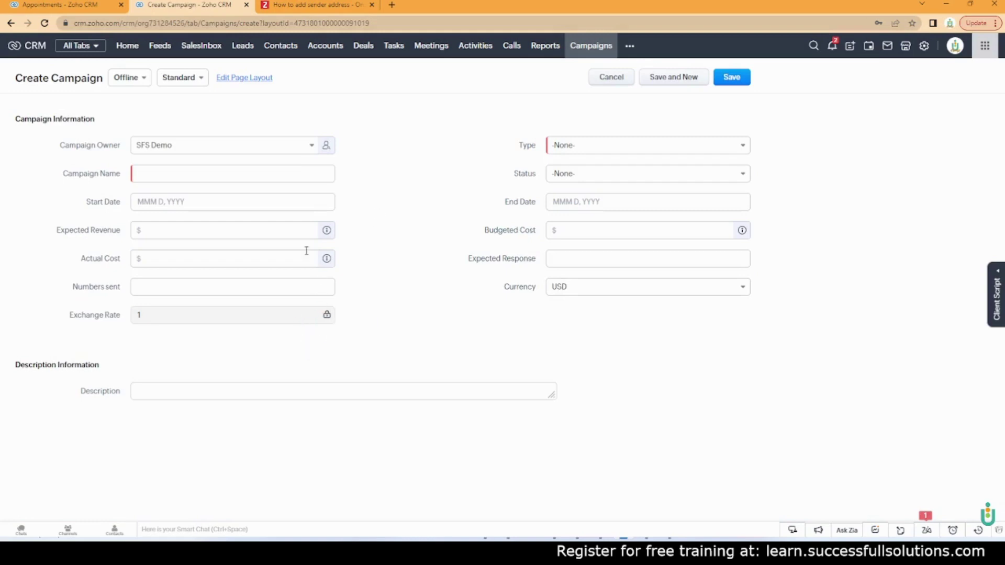
click(208, 171)
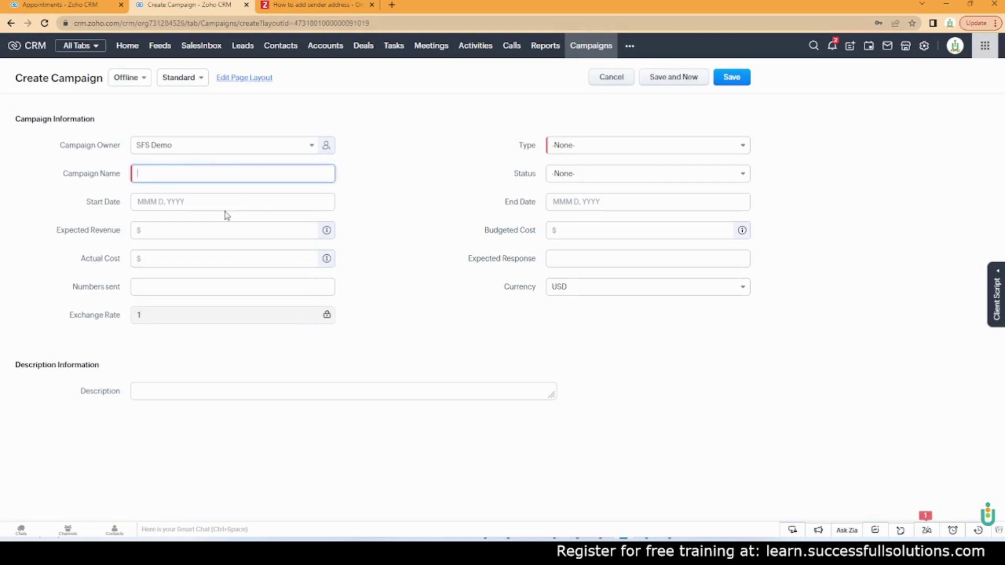
text(Demo Mass Email Campaign)
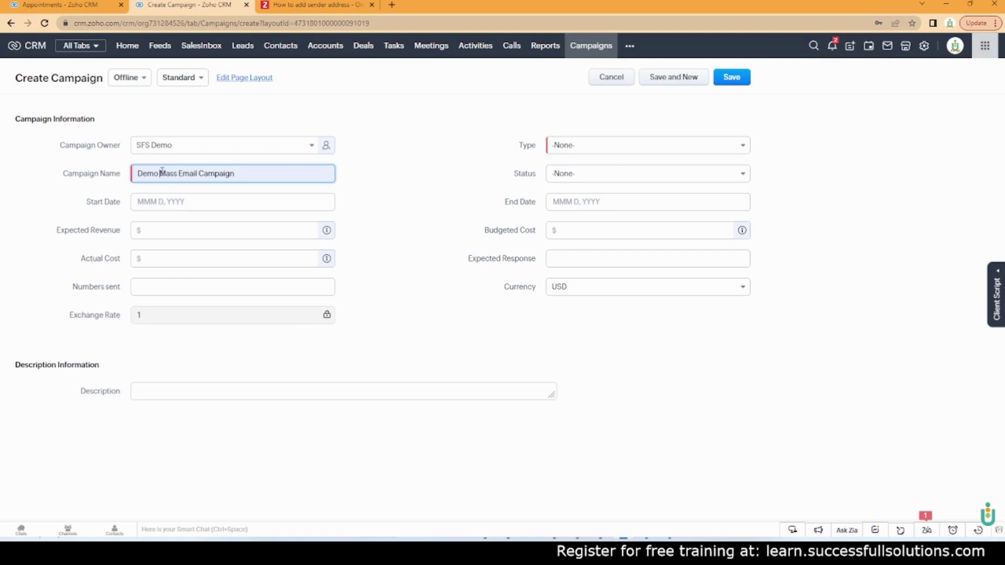
drag(161, 173, 80, 173)
key(BackSpace)
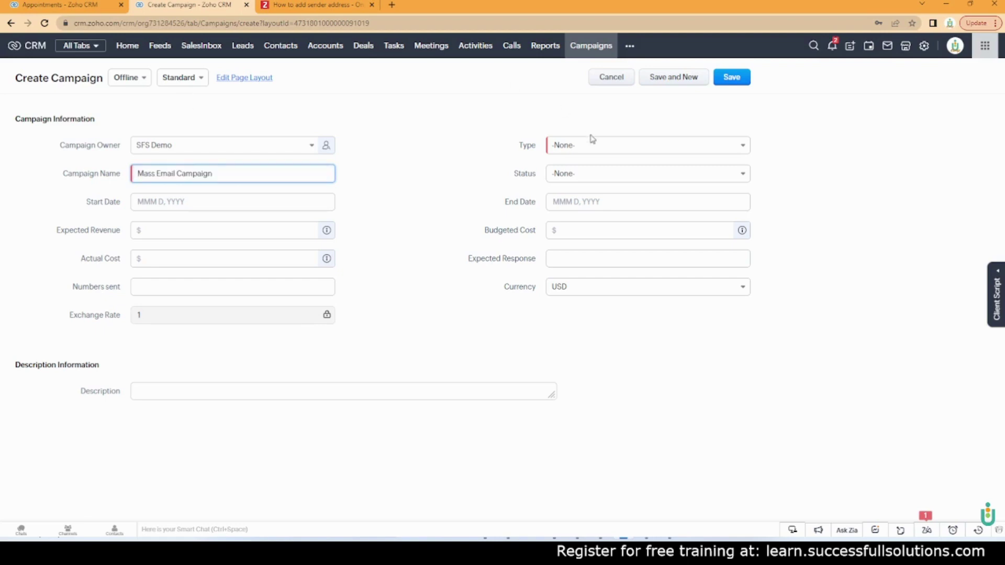
Set type Email, status Planning, and start and end dates to Mar 17, 2023
click(592, 140)
scroll(628, 256, down, 2)
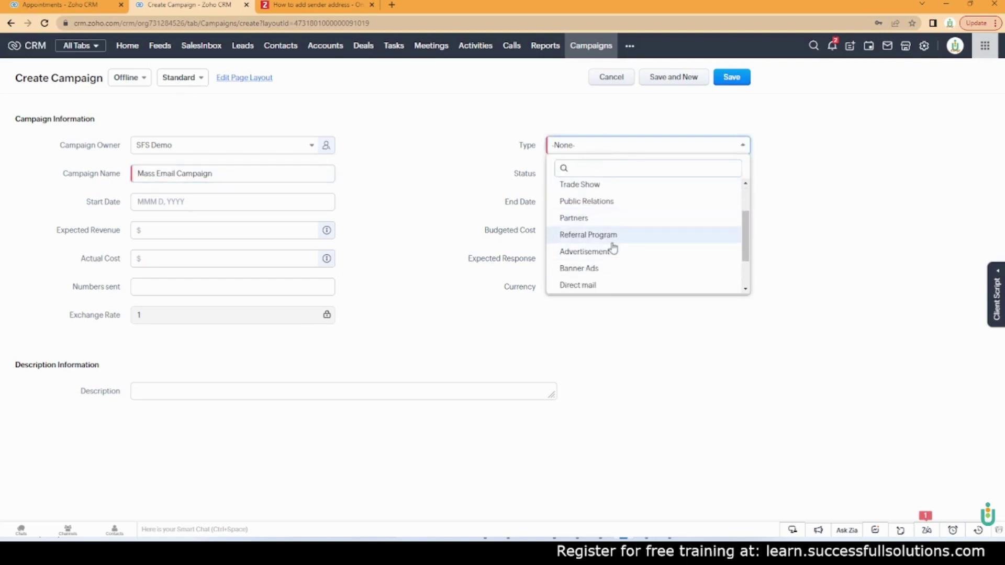
scroll(613, 249, down, 2)
click(606, 251)
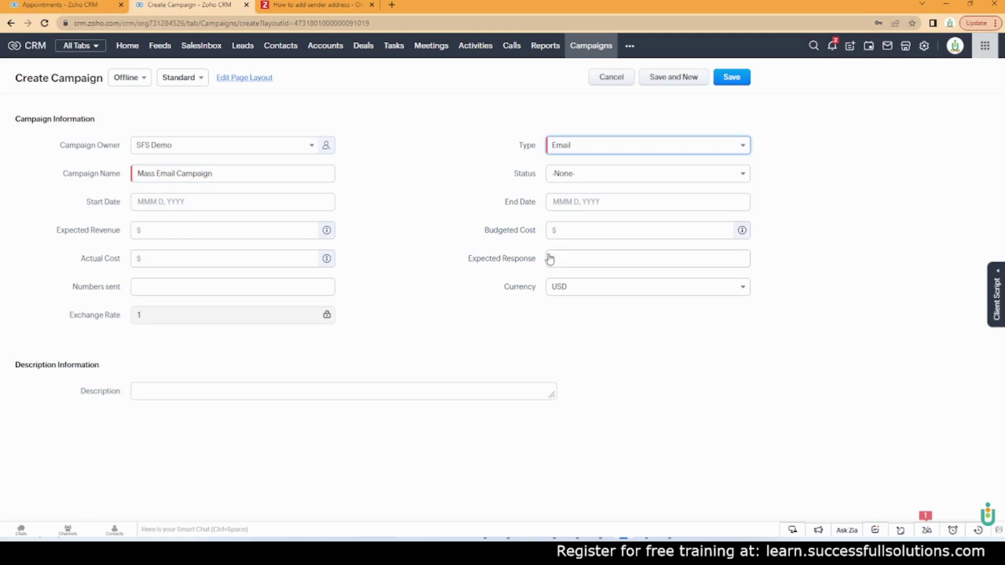
click(571, 179)
click(574, 210)
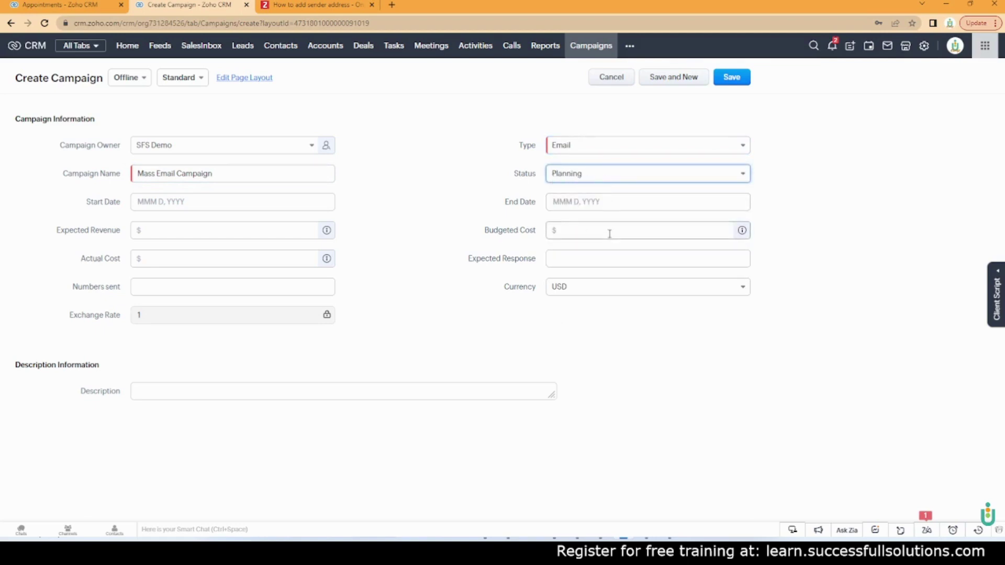
click(223, 202)
click(215, 133)
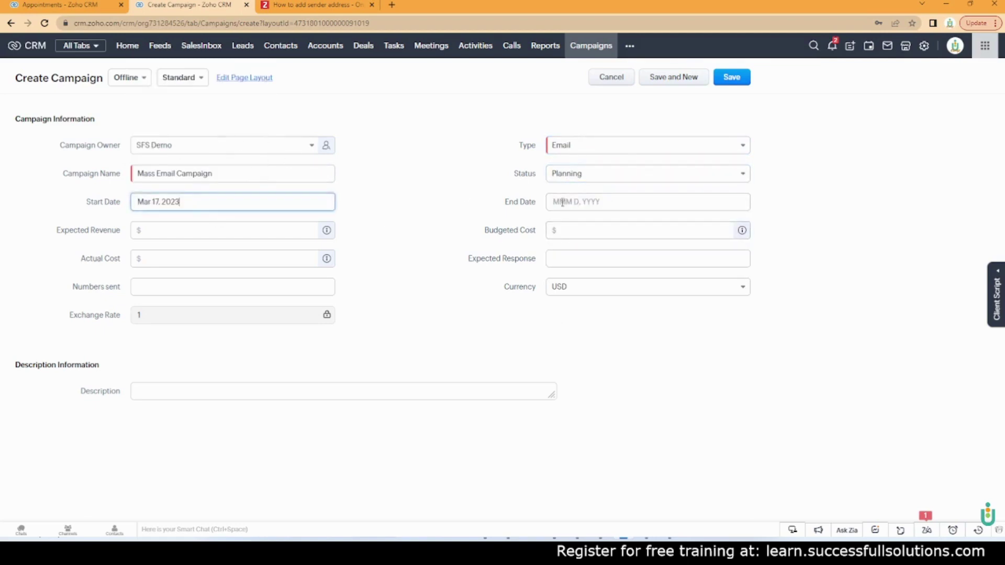
click(562, 202)
click(630, 131)
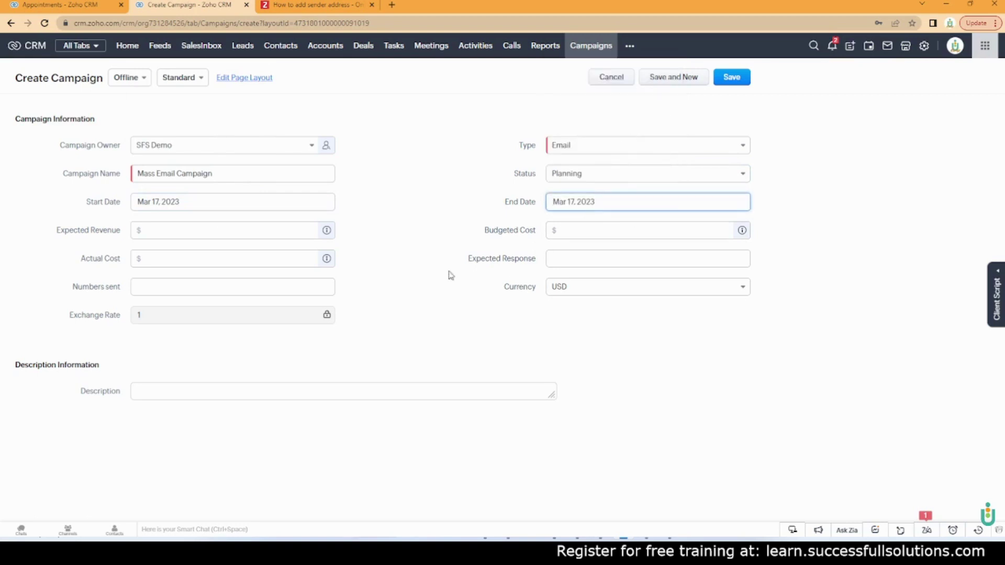
Enter expected revenue 5000, budgeted cost 500, numbers sent 3, and save the campaign
click(224, 229)
text(5)
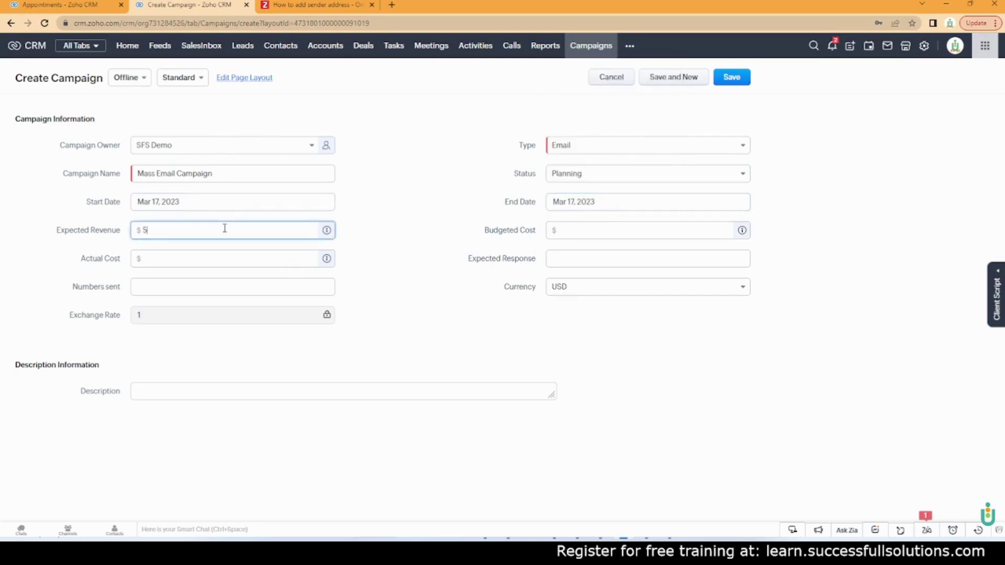
text(000)
click(371, 238)
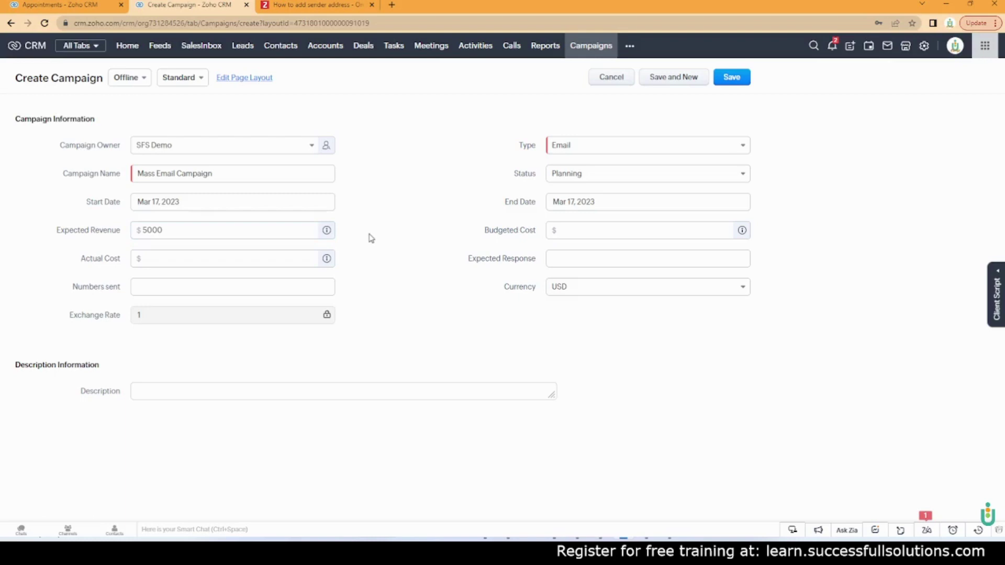
click(616, 230)
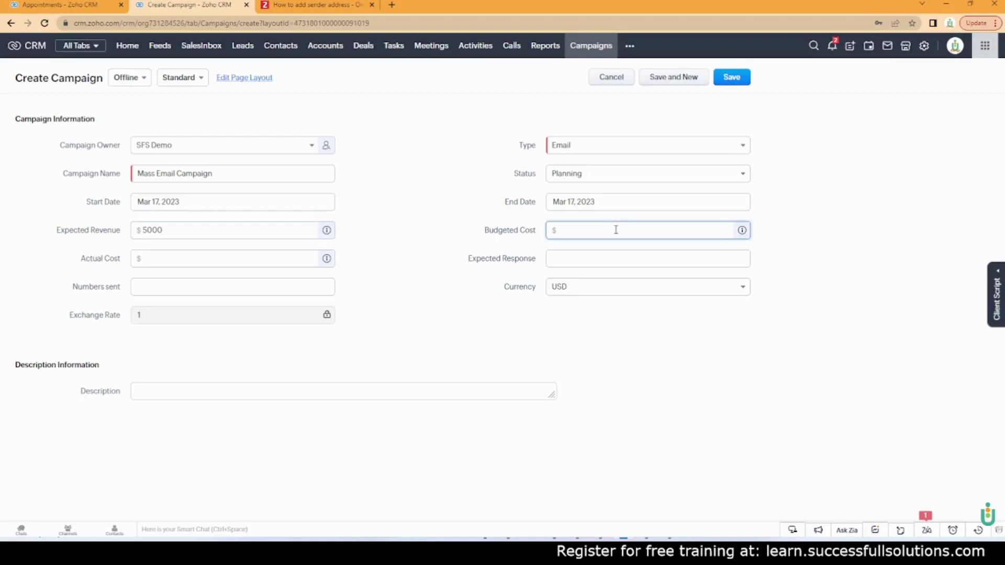
text(500)
click(435, 244)
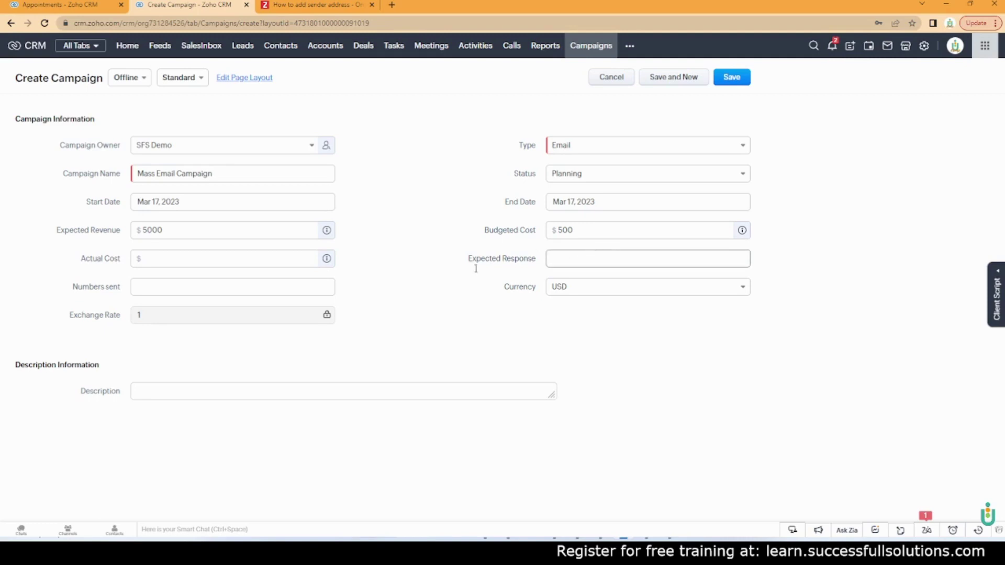
click(155, 287)
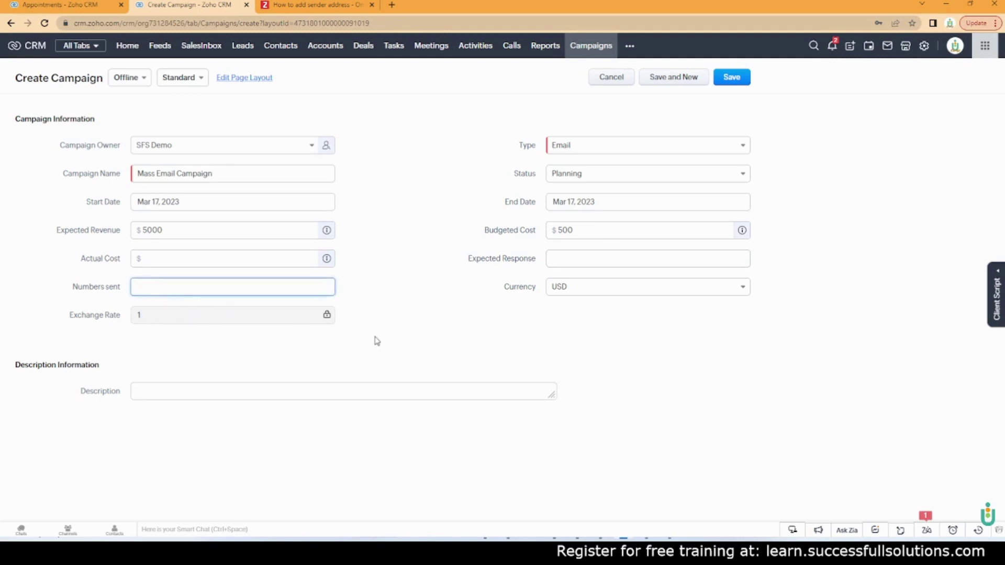
text(3)
click(422, 328)
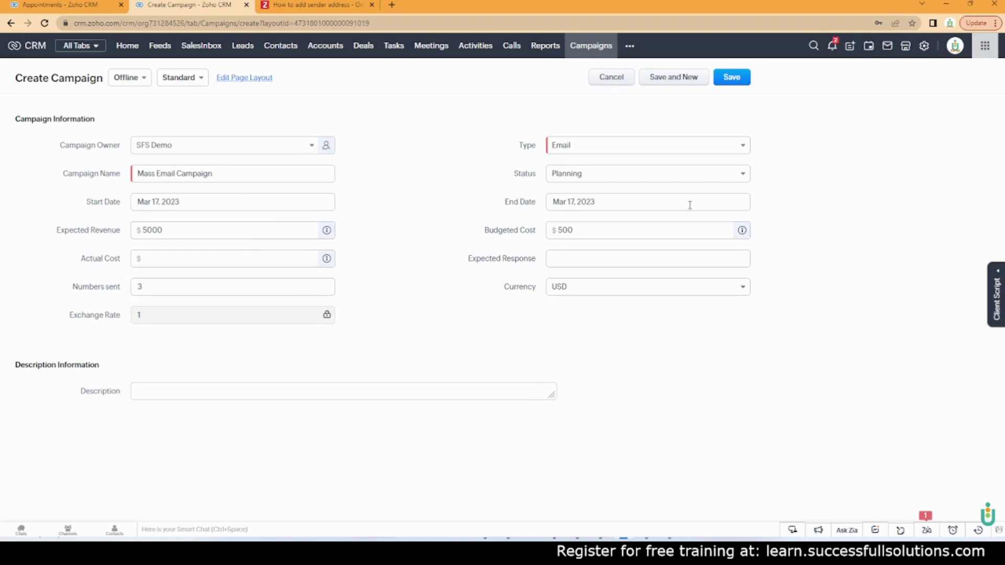
click(743, 78)
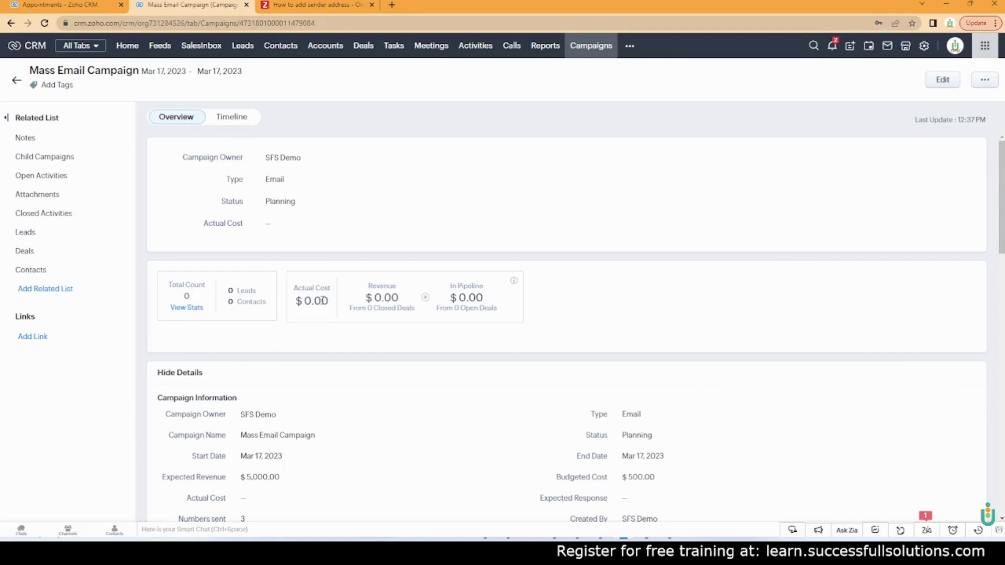
Scroll the Mass Email Campaign record down to its empty Contacts related list
scroll(545, 300, down, 3)
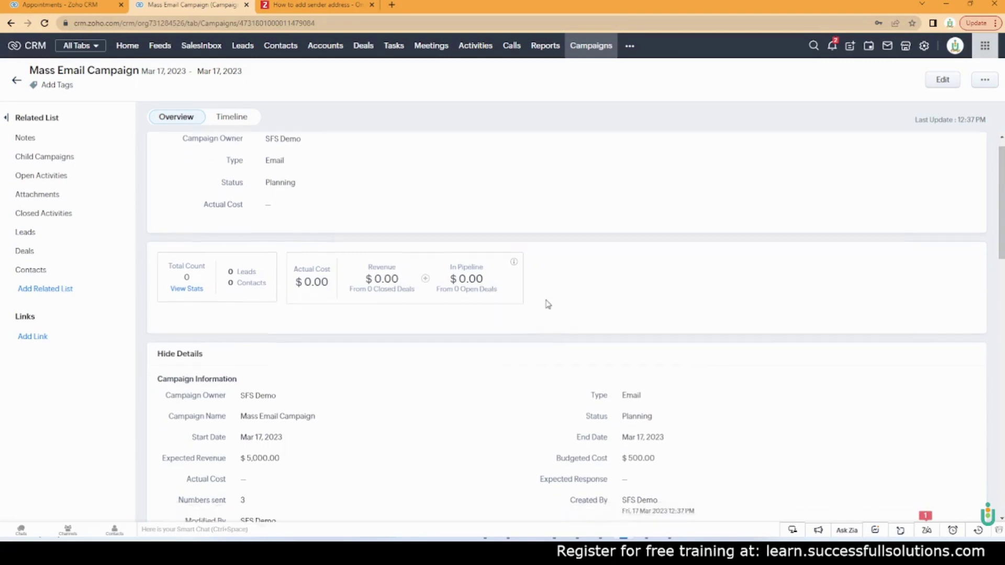
scroll(303, 232, down, 2)
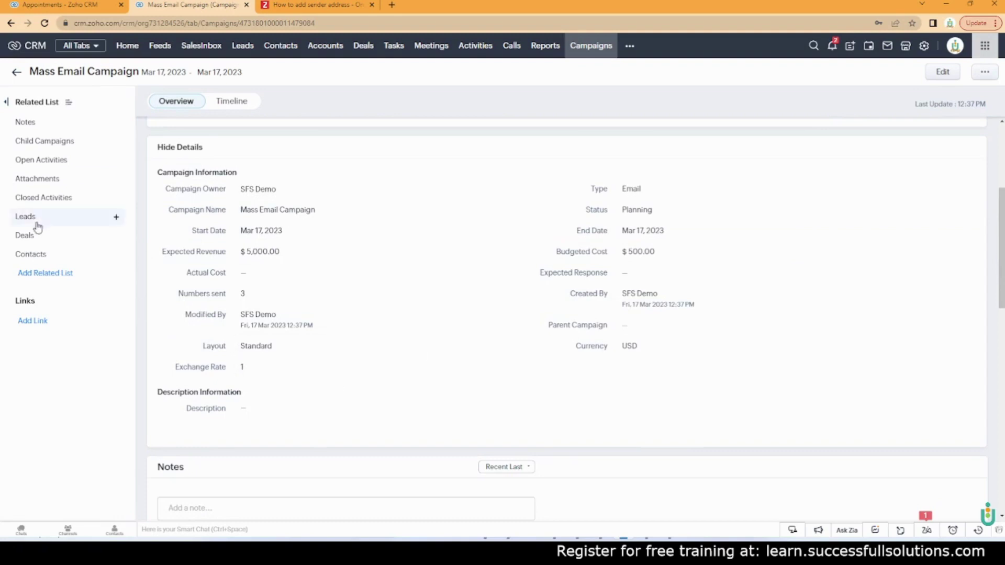
click(54, 254)
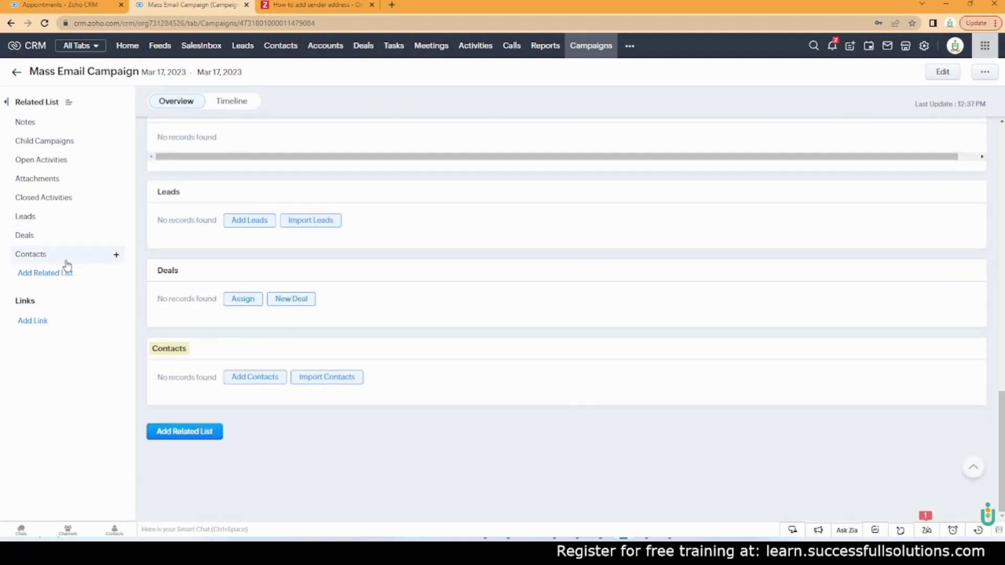
In Add Contacts, show 100 records per page and tick three contacts
click(248, 382)
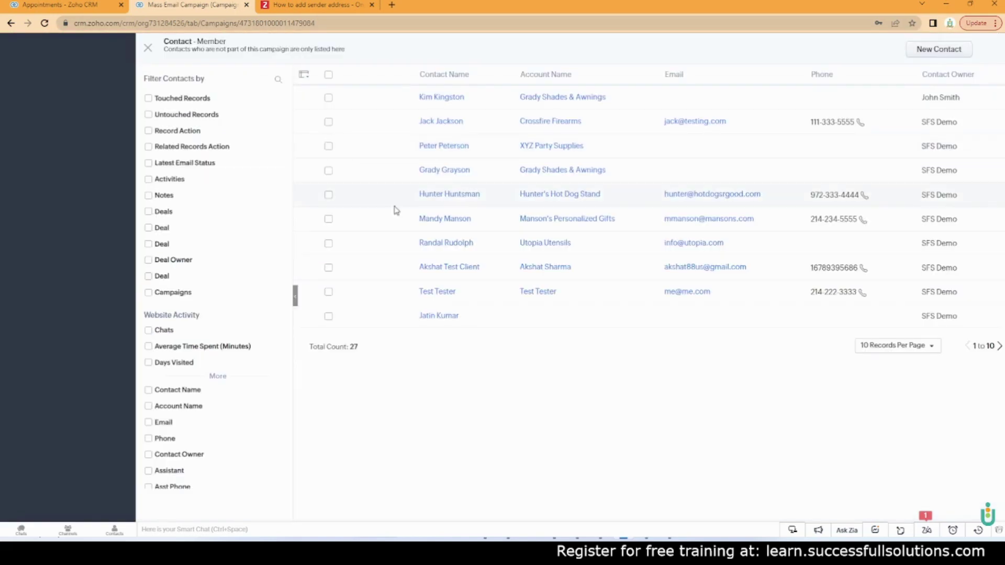
click(896, 346)
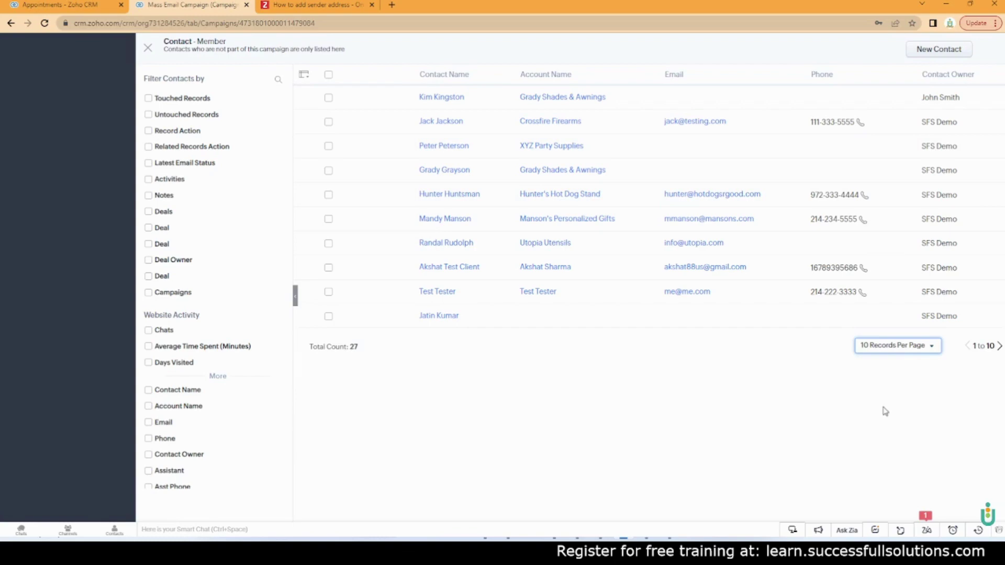
click(884, 411)
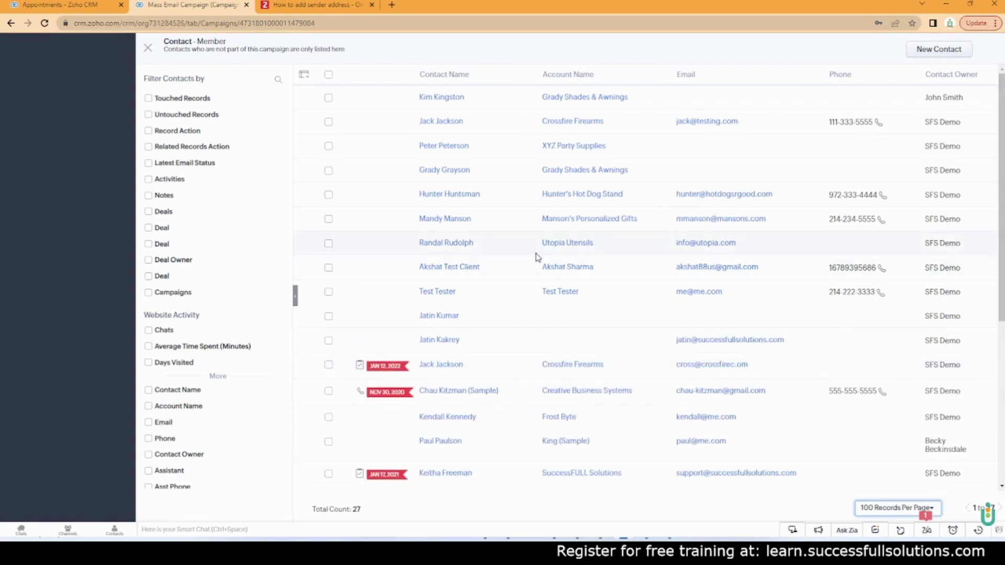
scroll(537, 256, down, 5)
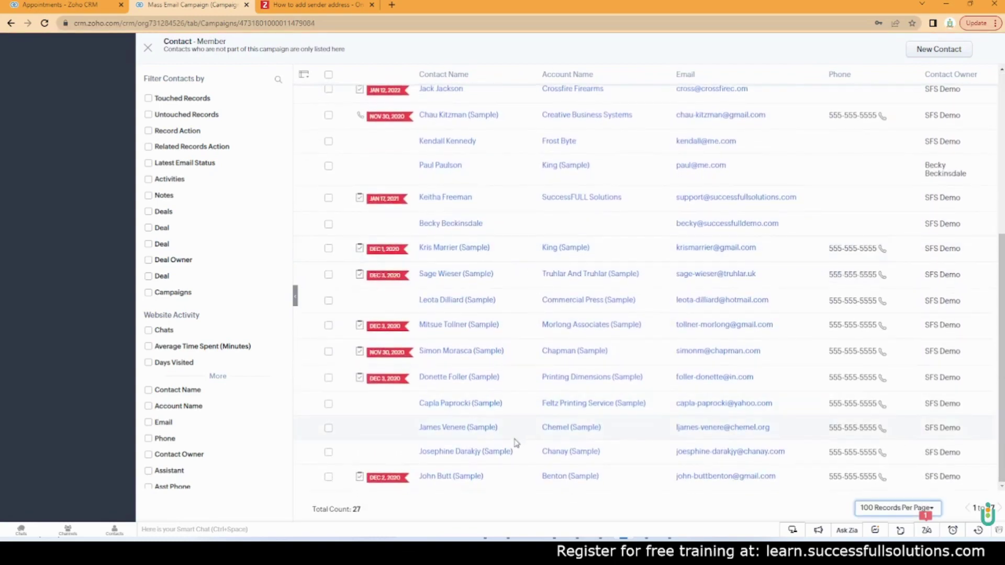
scroll(498, 387, up, 2)
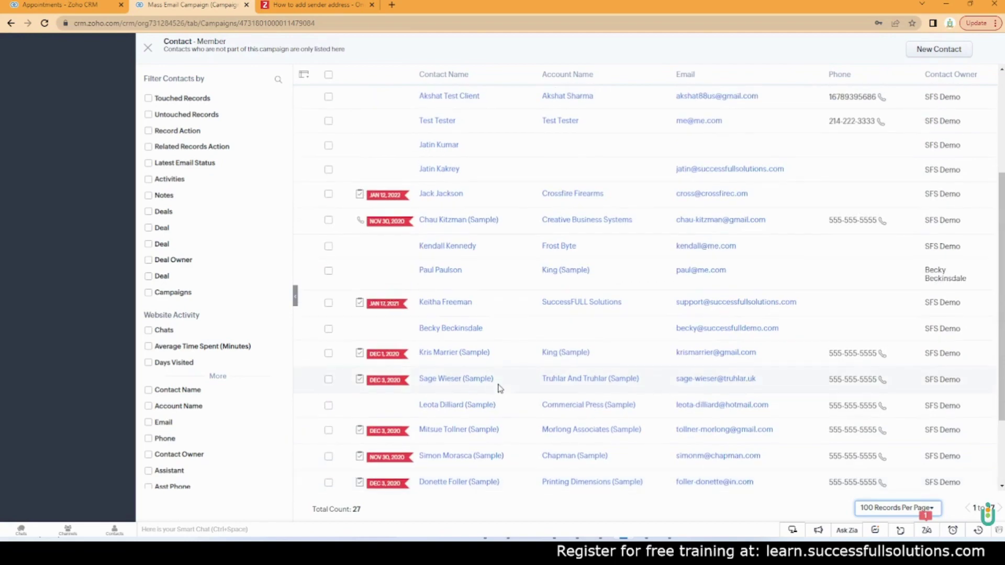
scroll(498, 387, up, 1)
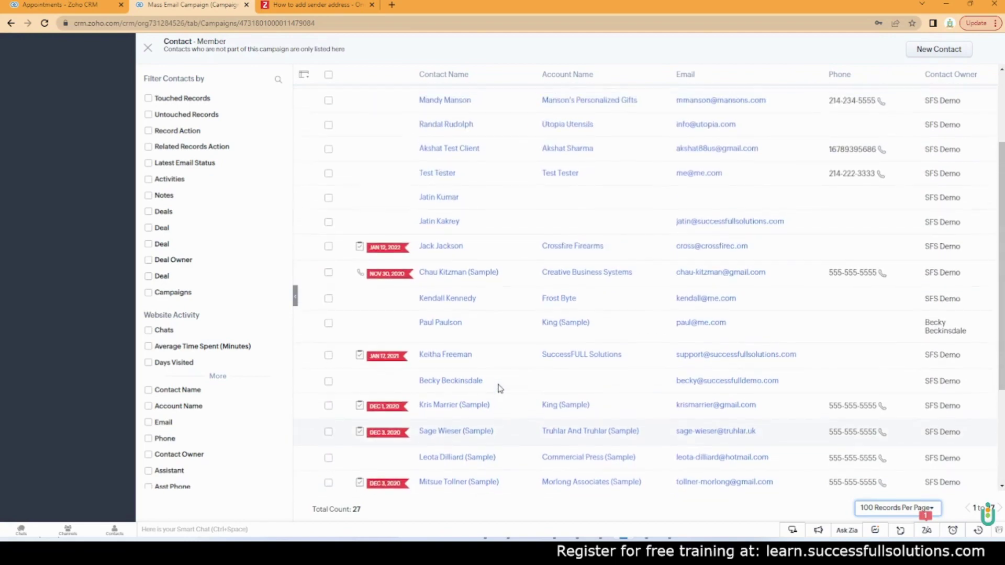
click(329, 357)
scroll(353, 346, up, 1)
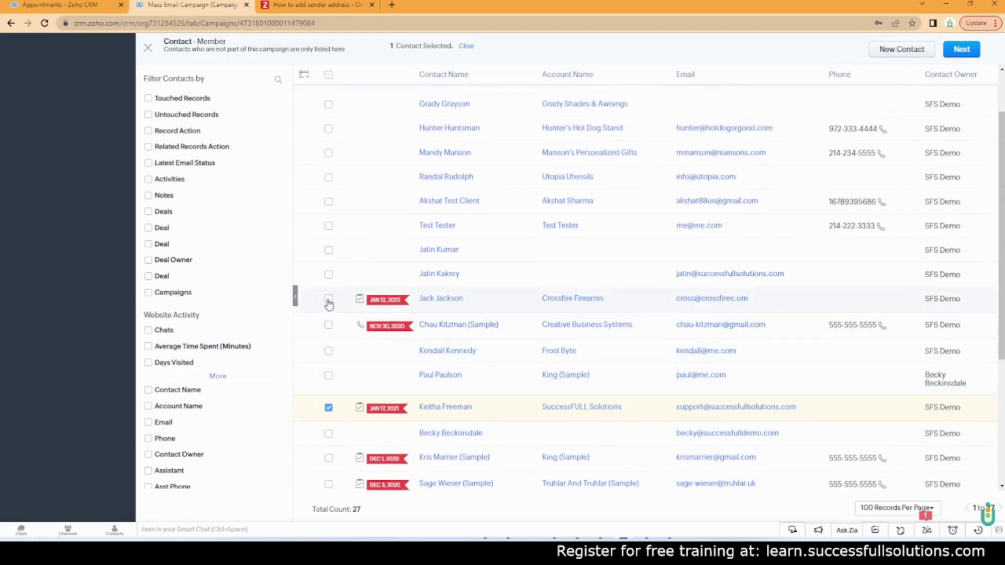
click(329, 226)
scroll(422, 296, up, 1)
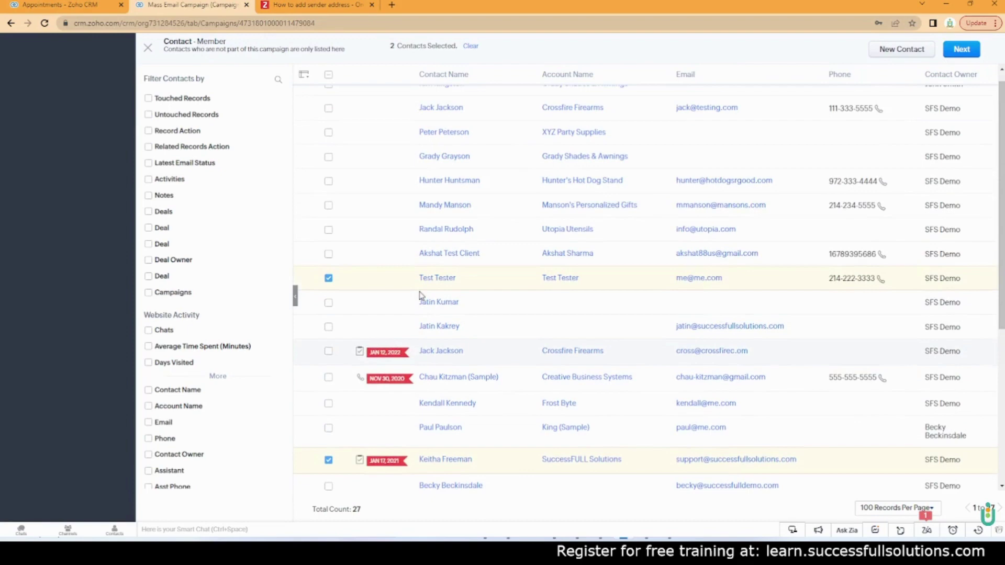
scroll(420, 295, up, 1)
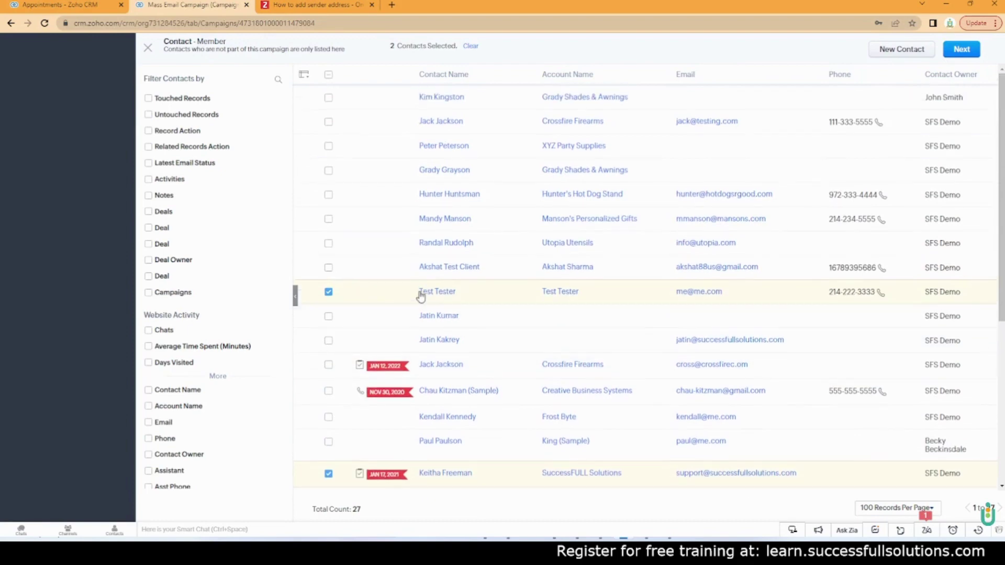
click(328, 122)
Keep the member status as Planned and save the three contacts to the campaign
click(963, 49)
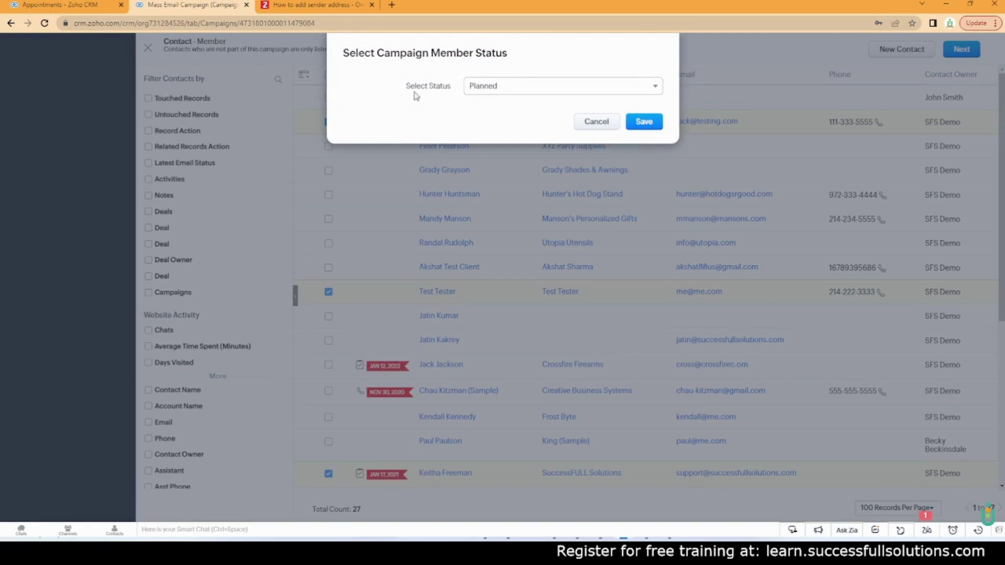
click(507, 93)
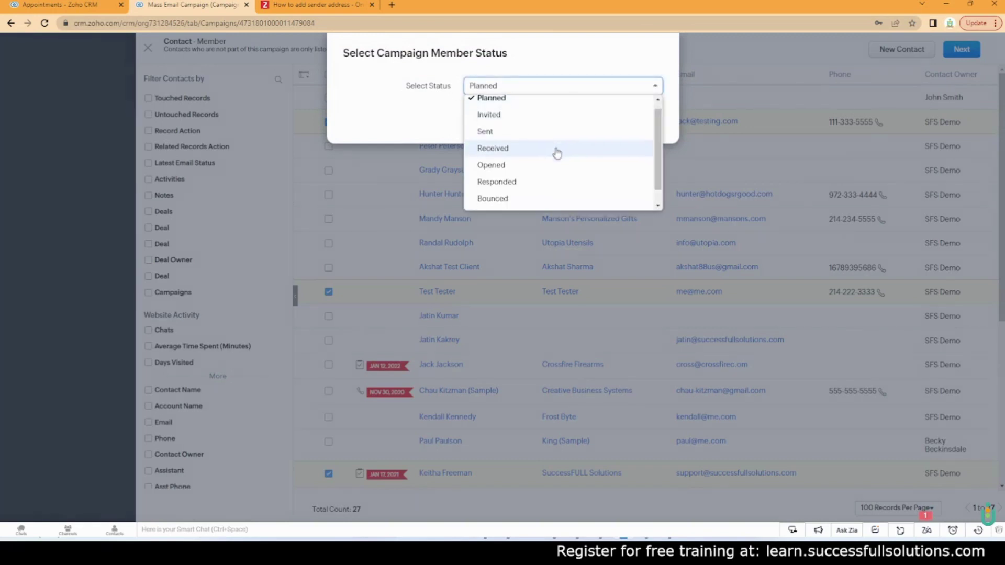
scroll(556, 160, down, 1)
scroll(518, 113, up, 1)
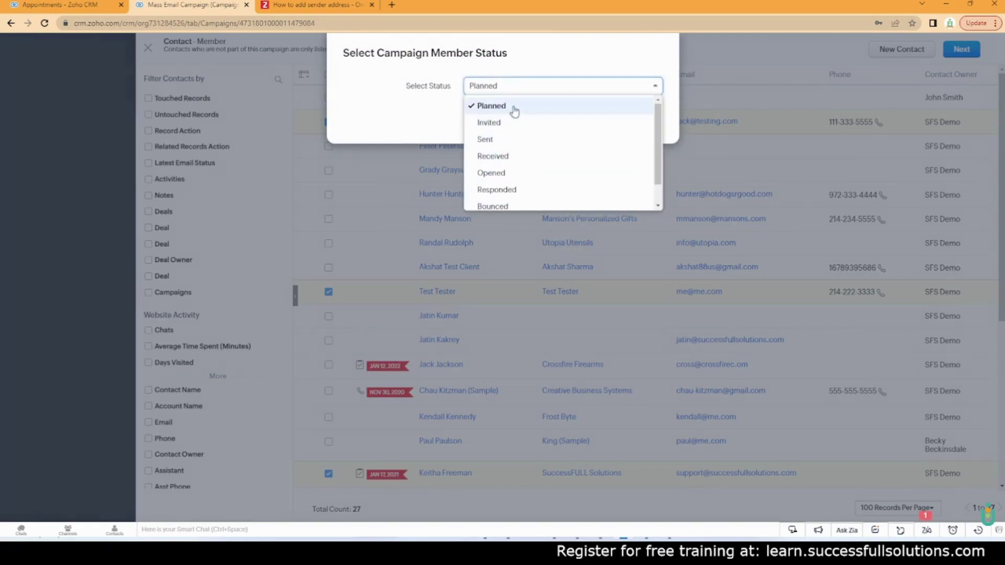
click(584, 59)
click(645, 125)
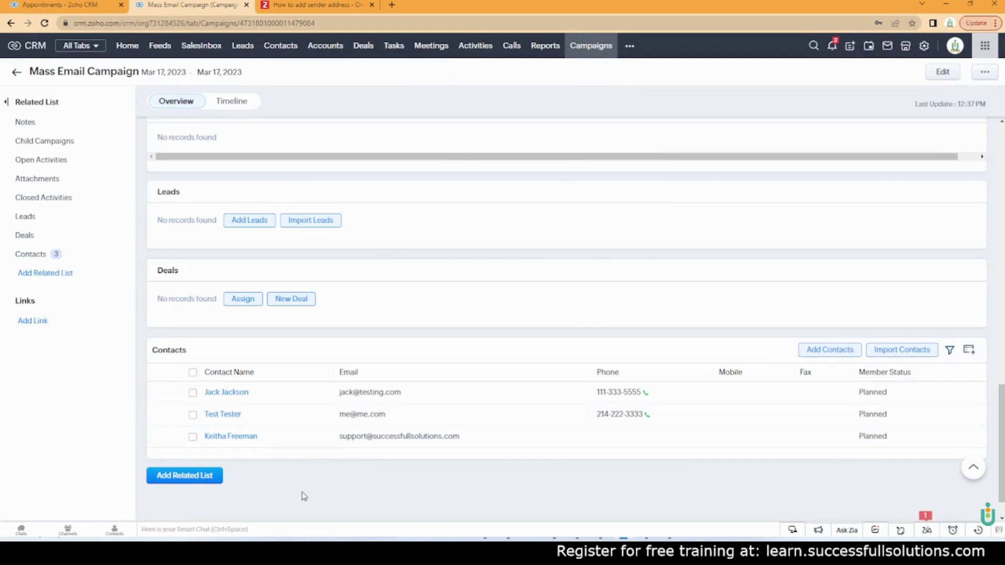
Send the New Property template email to all three campaign contacts
click(192, 373)
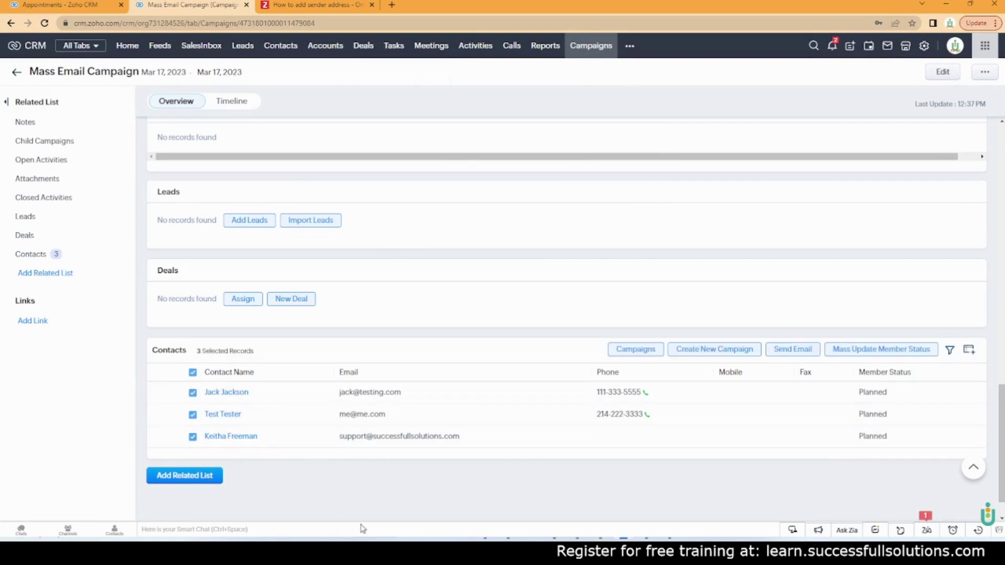
click(793, 349)
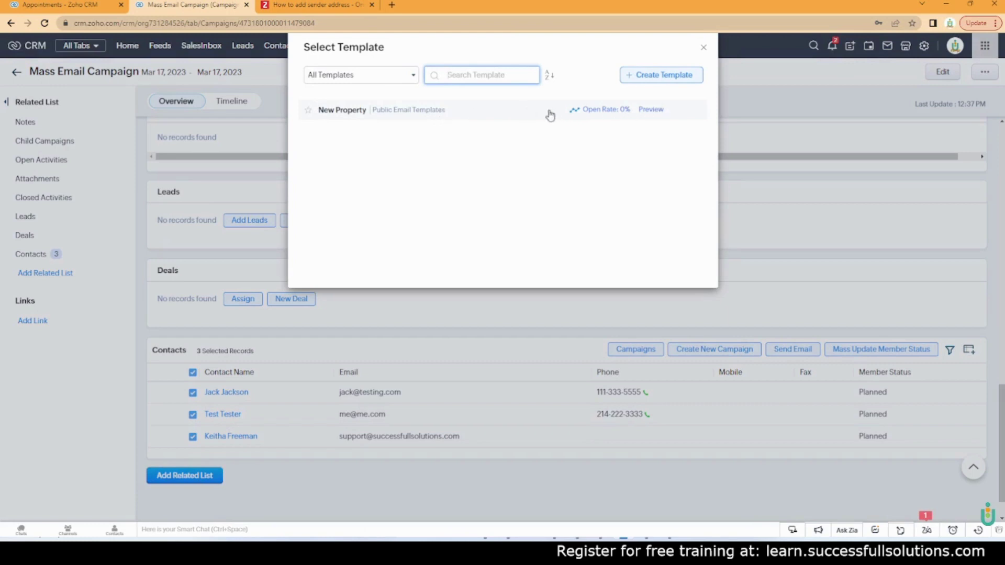
click(457, 122)
click(379, 111)
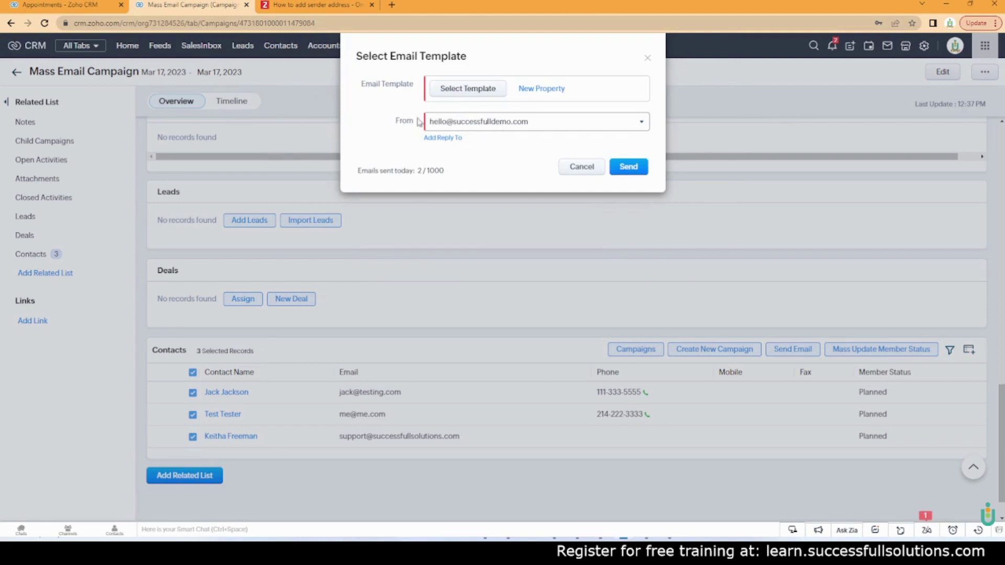
click(630, 167)
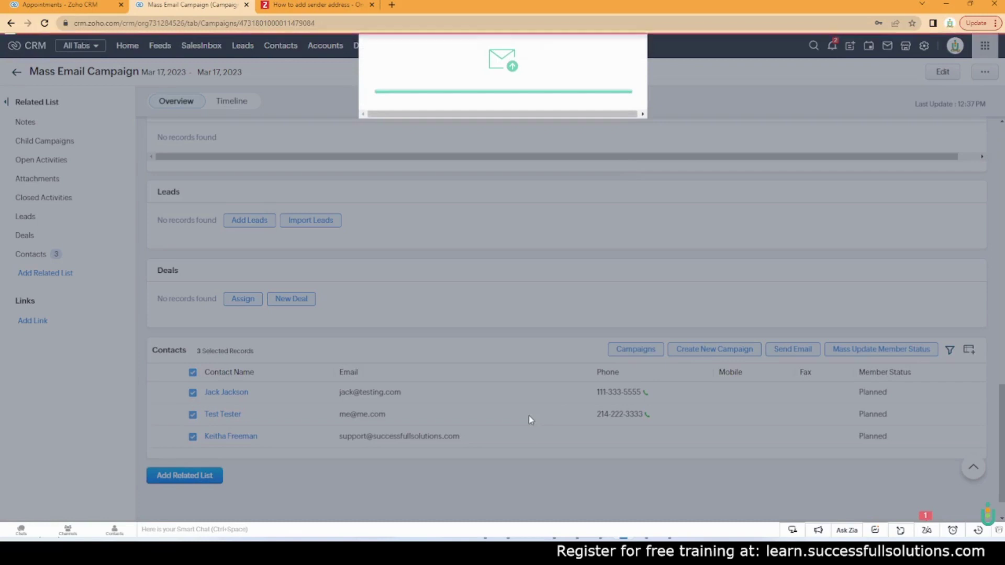
click(629, 55)
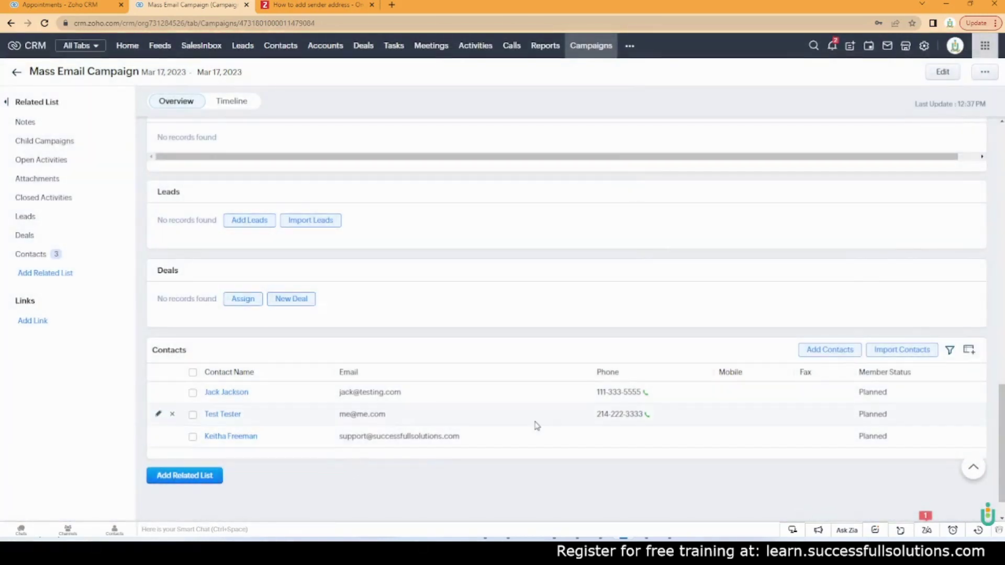
Check the last contact's Emails list shows the email as Sent, then reload the page
scroll(257, 459, up, 1)
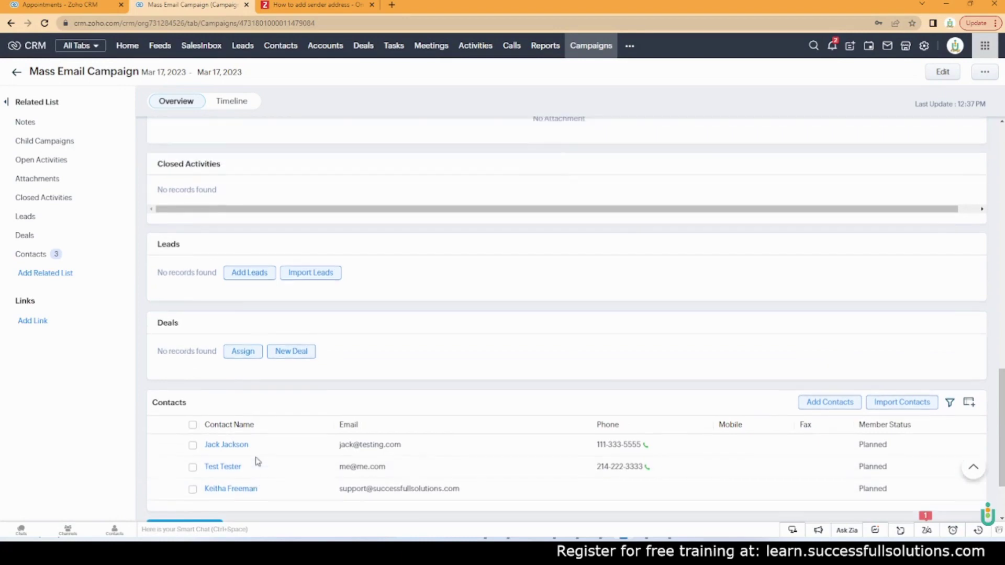
scroll(372, 377, up, 7)
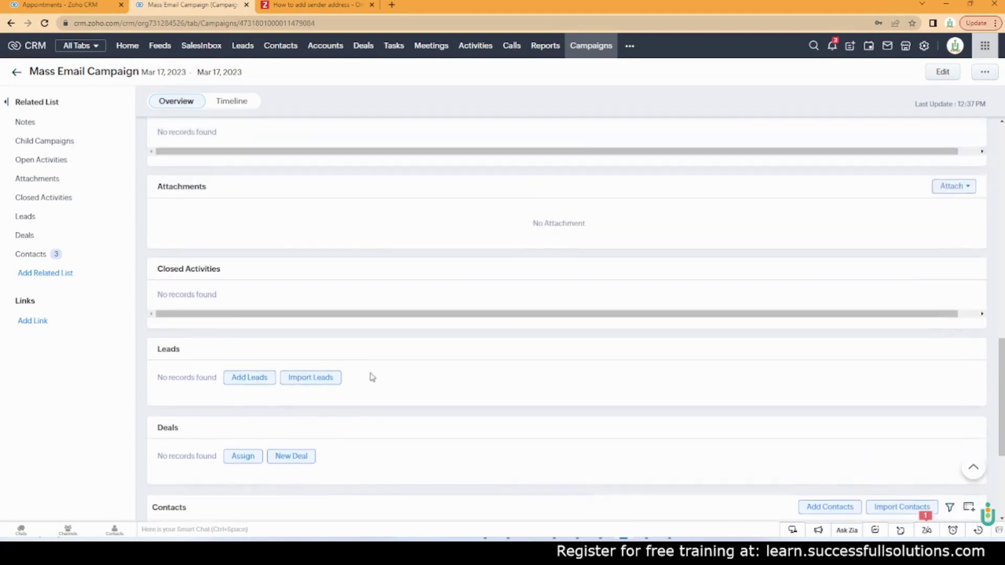
scroll(392, 403, down, 8)
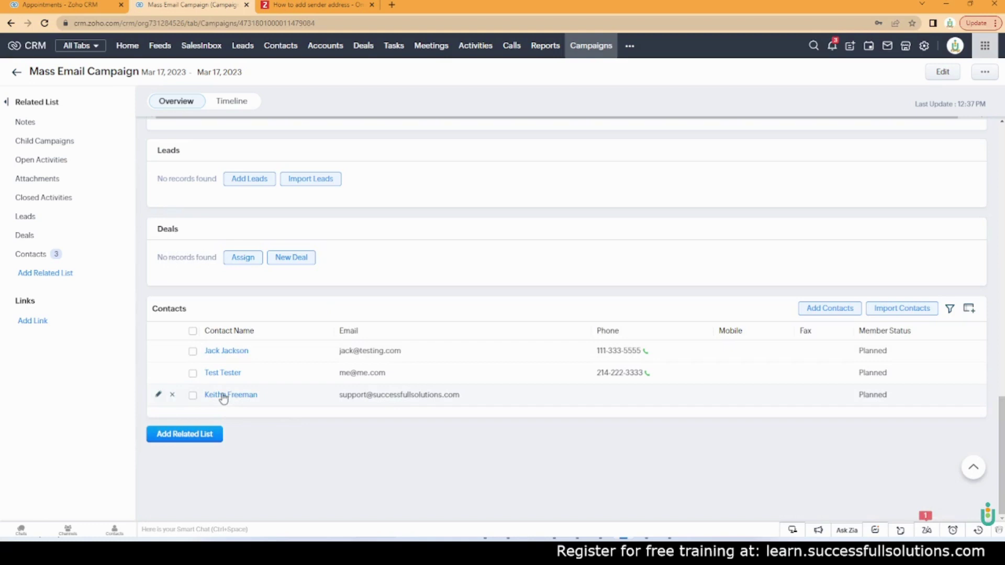
click(224, 396)
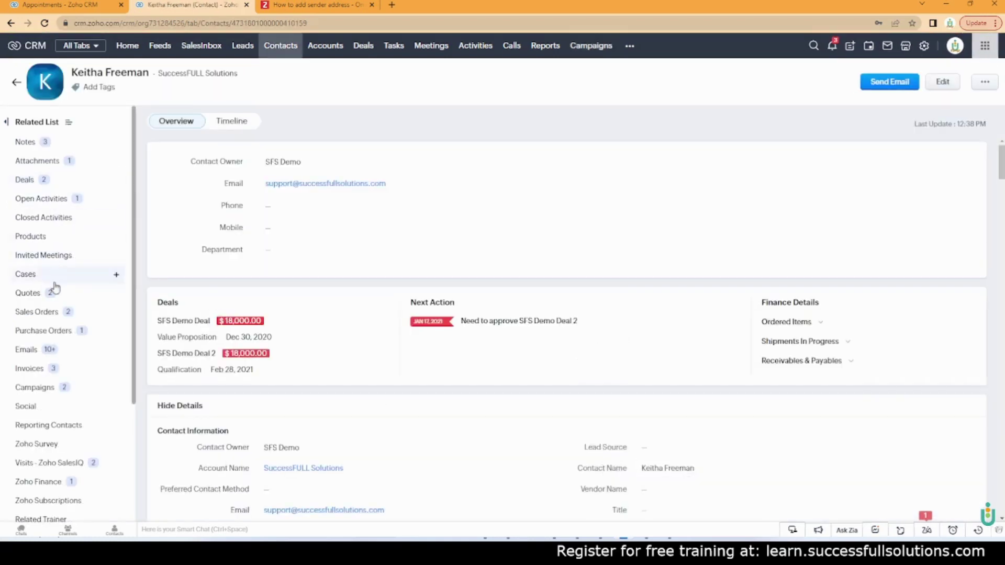
click(65, 349)
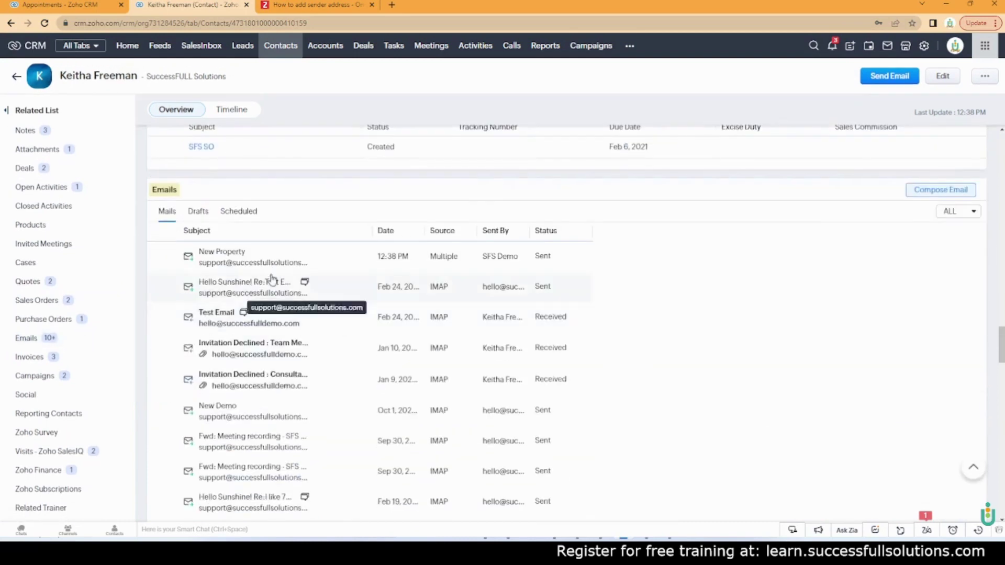
double_click(540, 256)
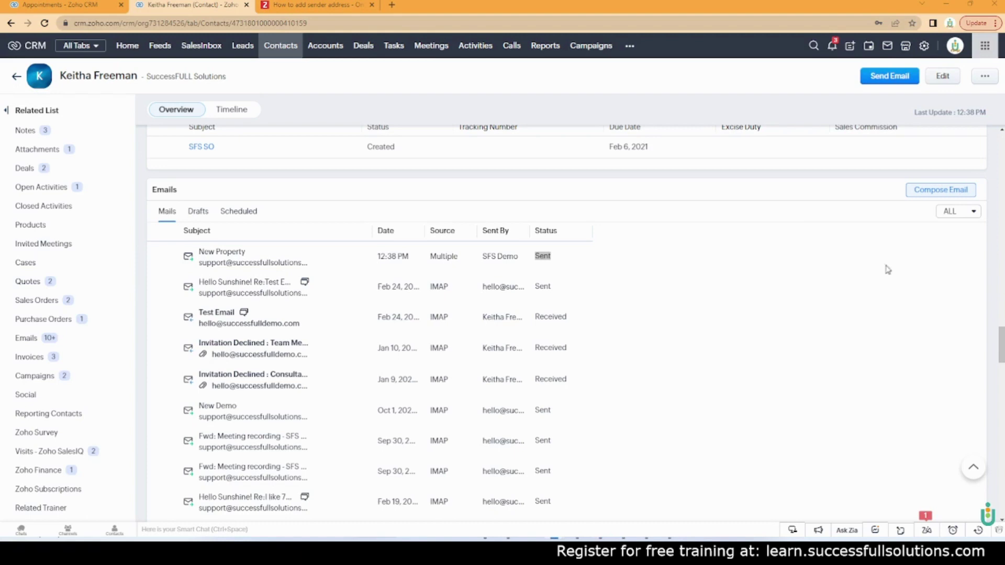
click(44, 23)
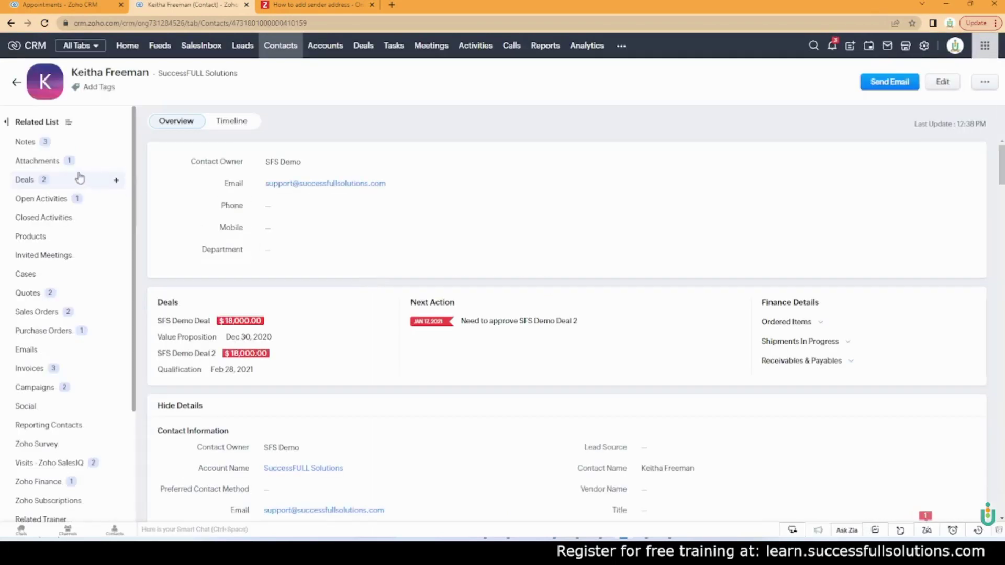
Check the contact's New Property email now shows status Opened
click(70, 351)
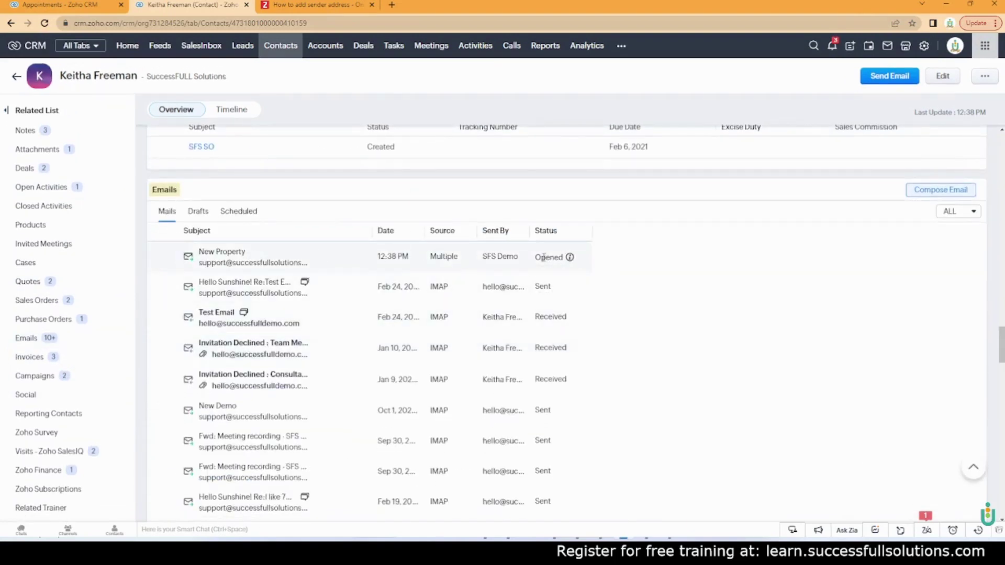
mouse_move(570, 259)
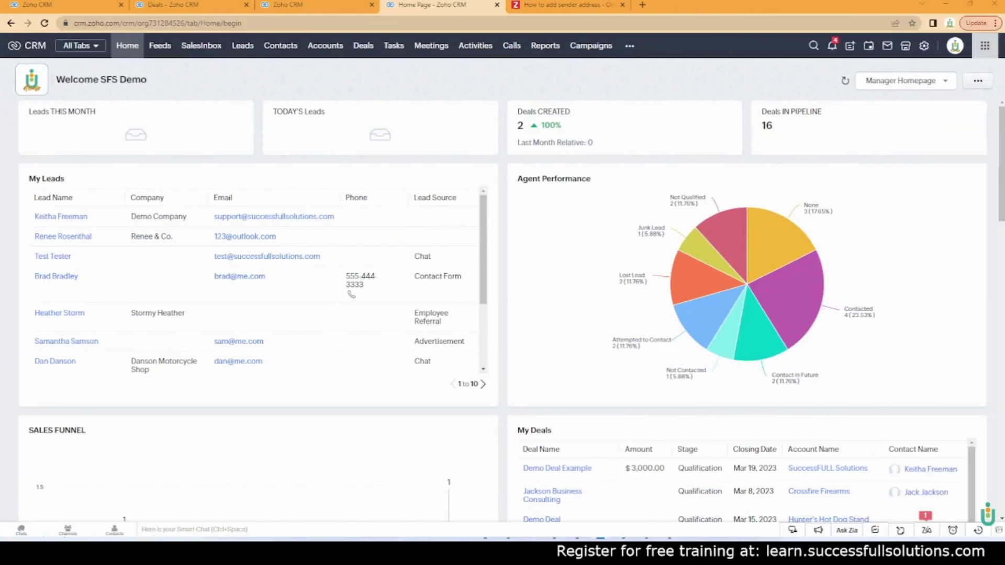
From the Campaigns list, bring up the Create Campaign type options
click(591, 46)
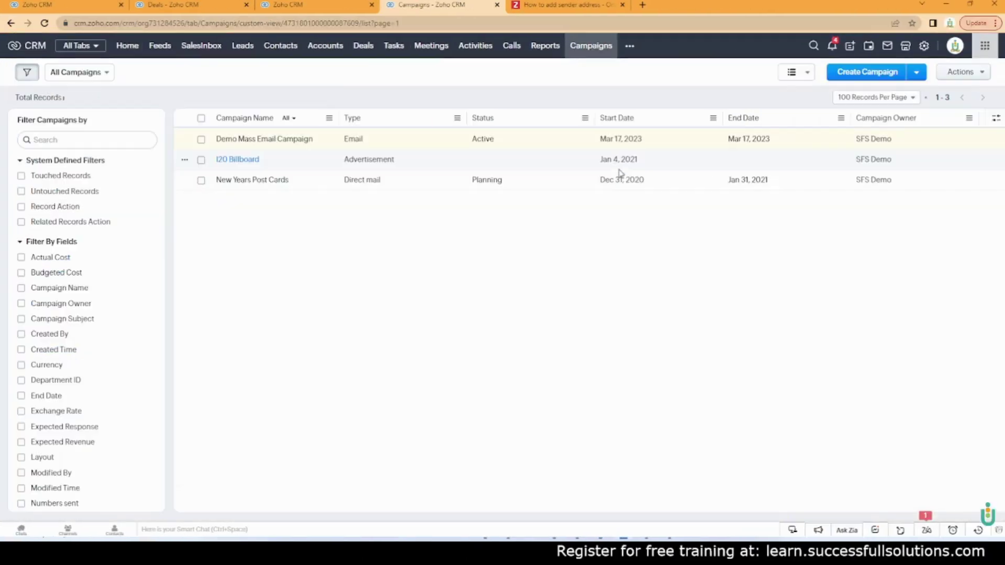
click(872, 73)
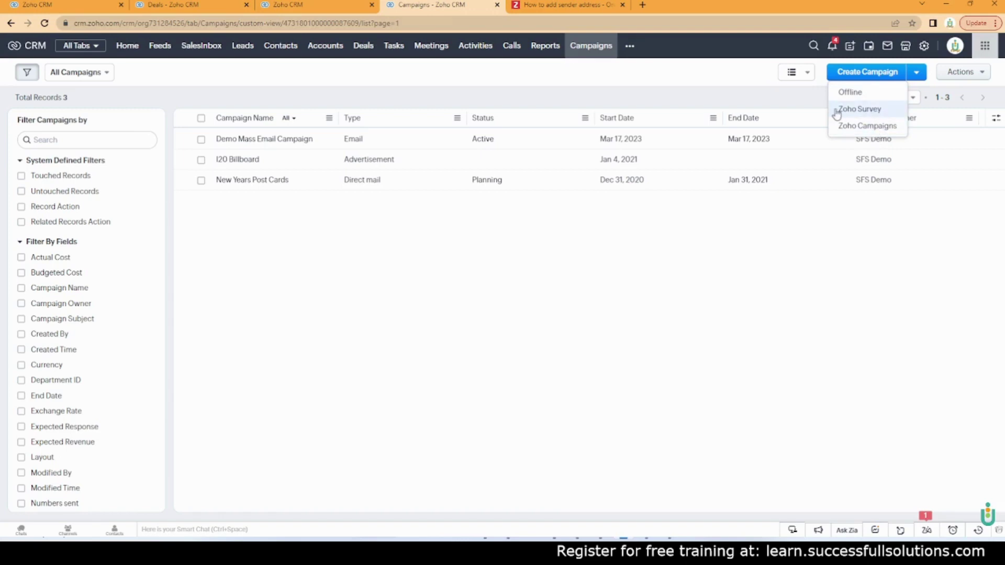
Start an offline Email-type campaign named 'Mass Email Campaign', removing 'Demo' from the name
click(849, 93)
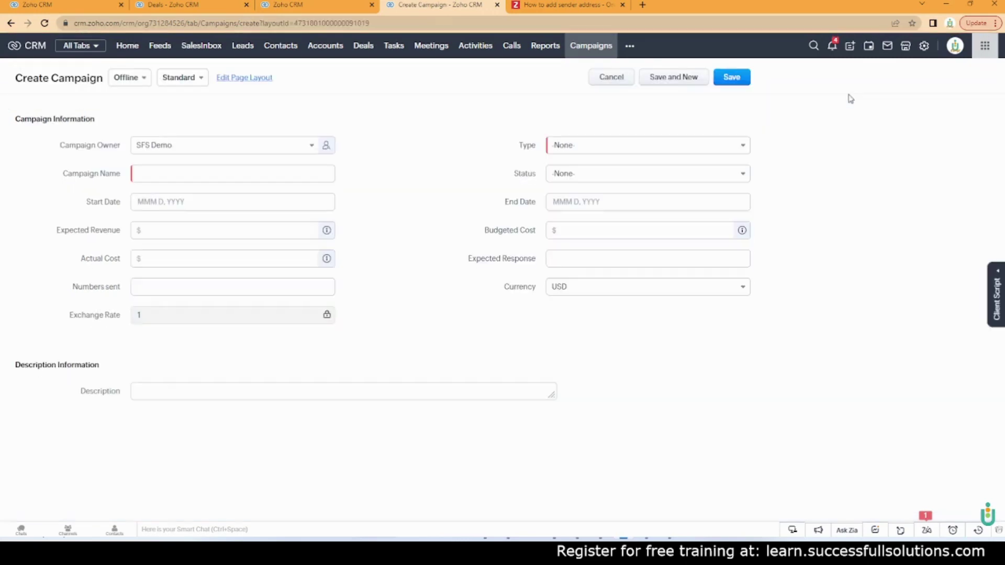
click(596, 149)
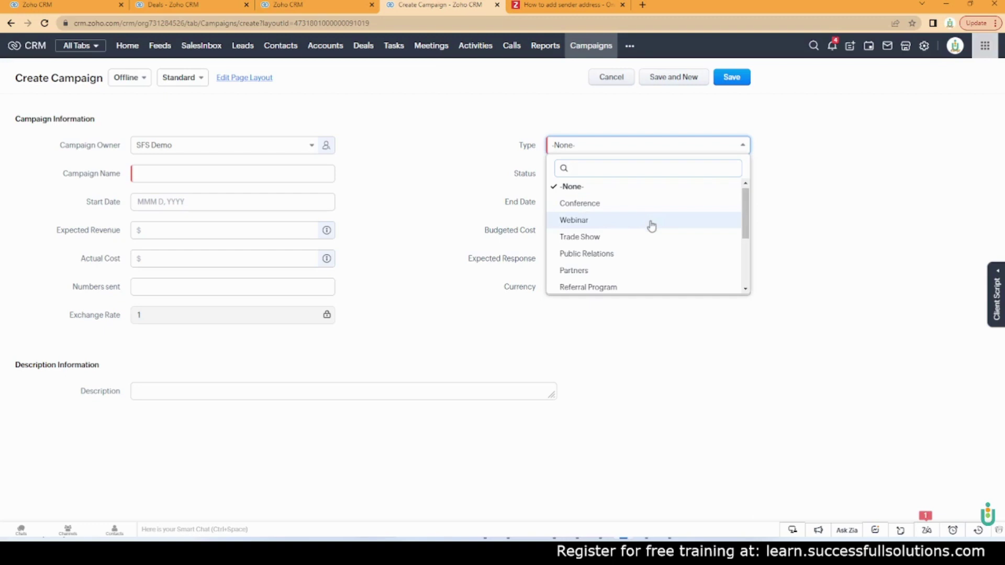
scroll(651, 224, down, 2)
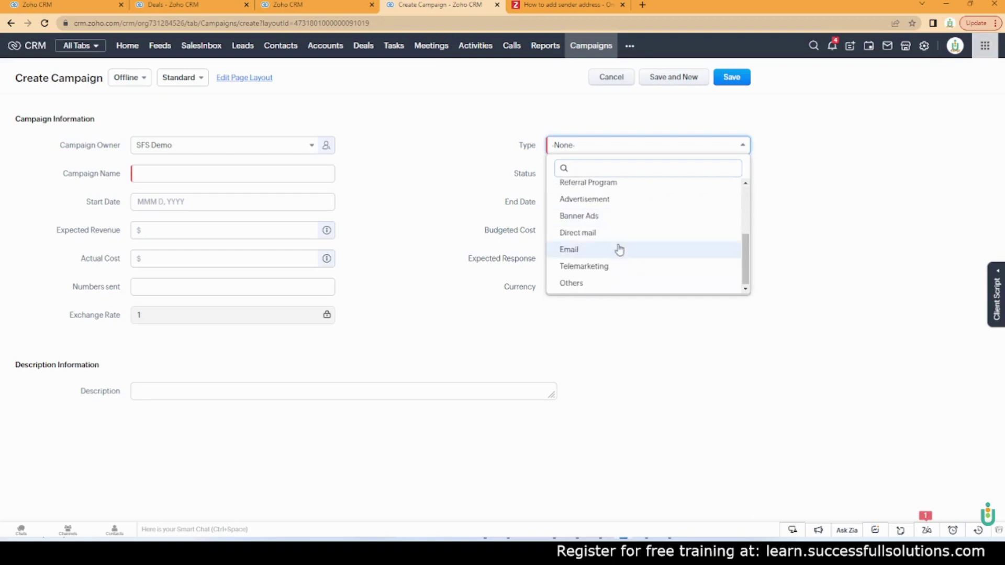
click(612, 250)
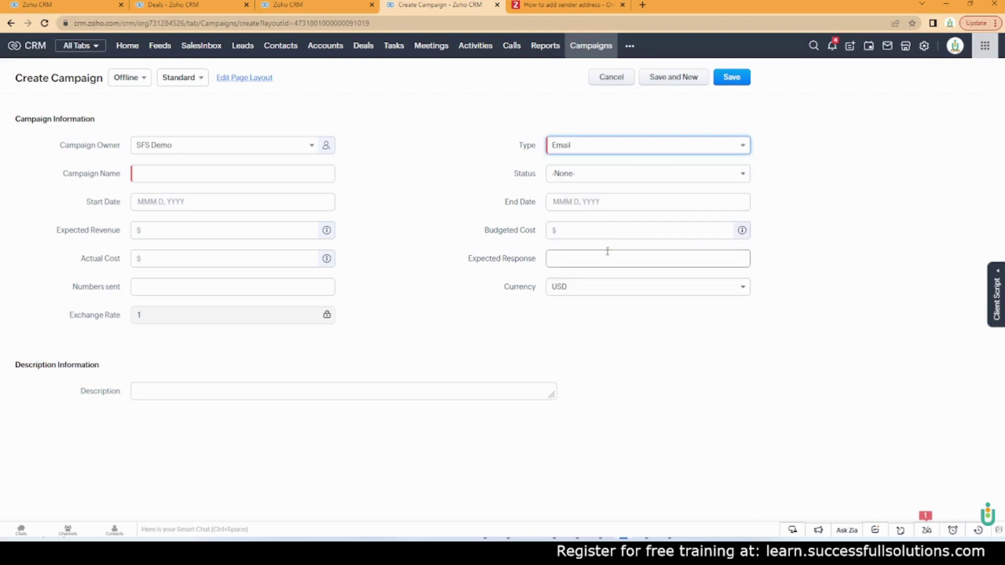
click(180, 172)
text(Demo Mass Email Campaign)
key(Delete)
key(Delete)
key(Delete)
key(Delete)
key(Delete)
key(End)
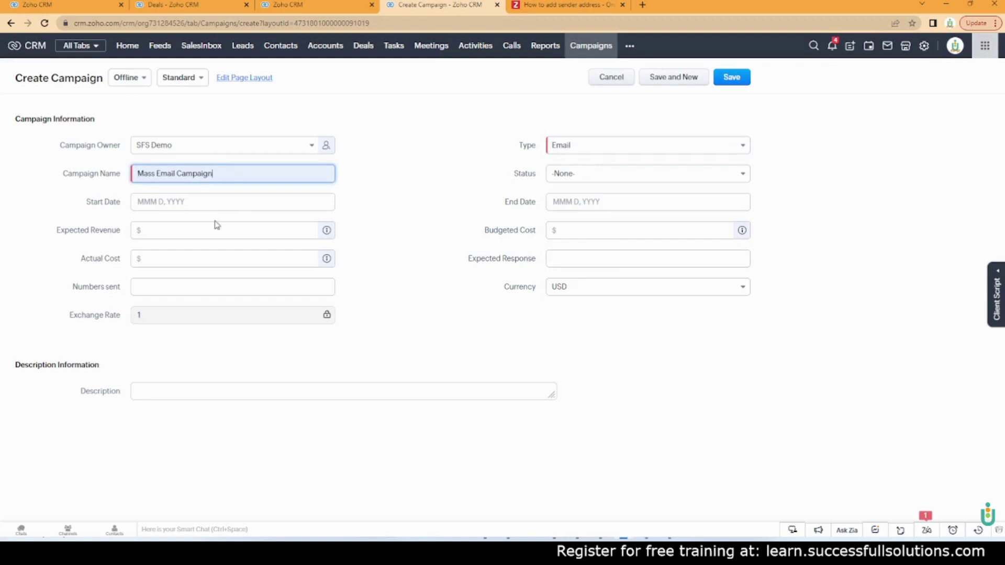
Set dates to Mar 17, 2023, status Planning, revenue 5000, budget 500, and 3 sent
click(251, 202)
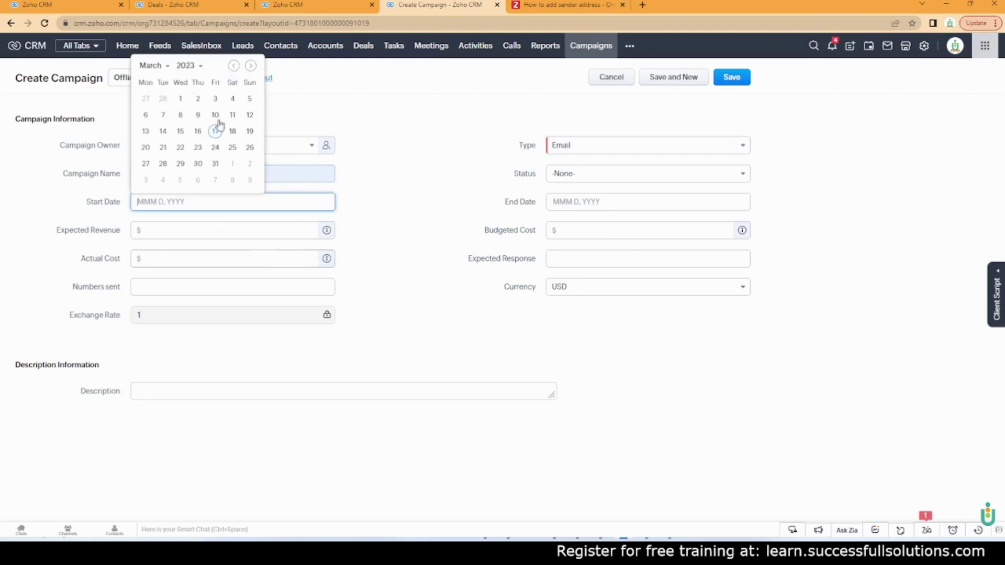
click(216, 131)
click(599, 202)
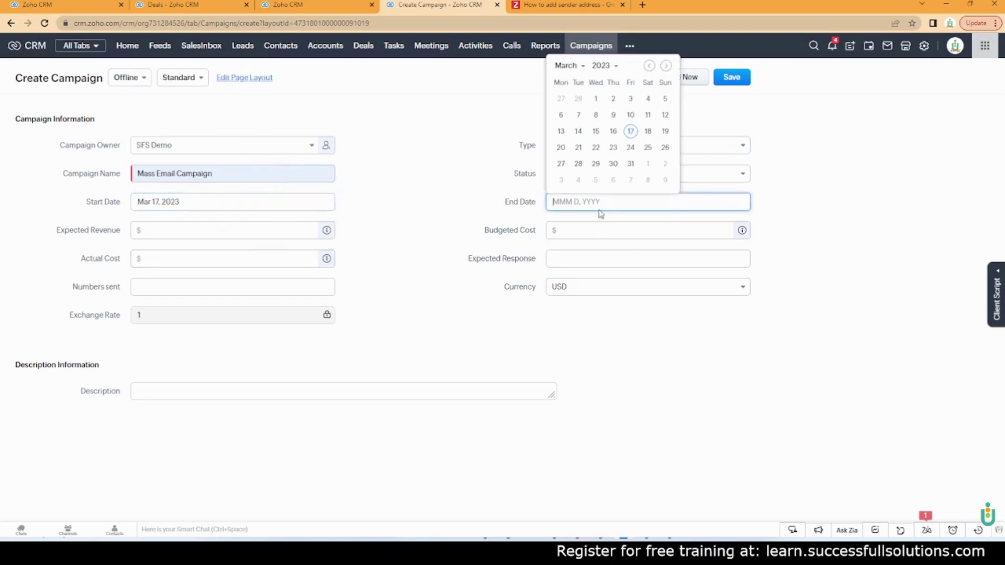
click(632, 130)
click(602, 176)
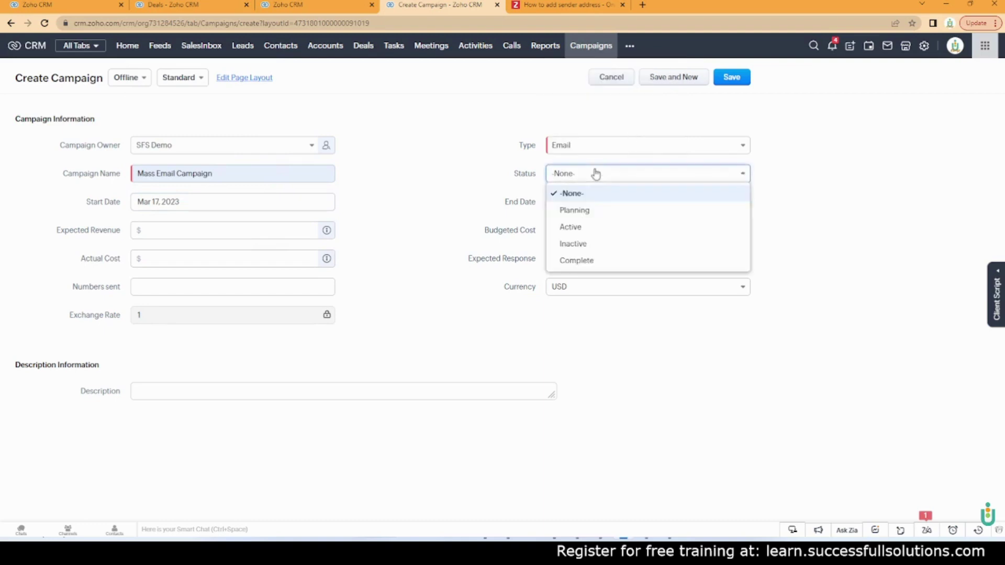
click(579, 213)
click(211, 231)
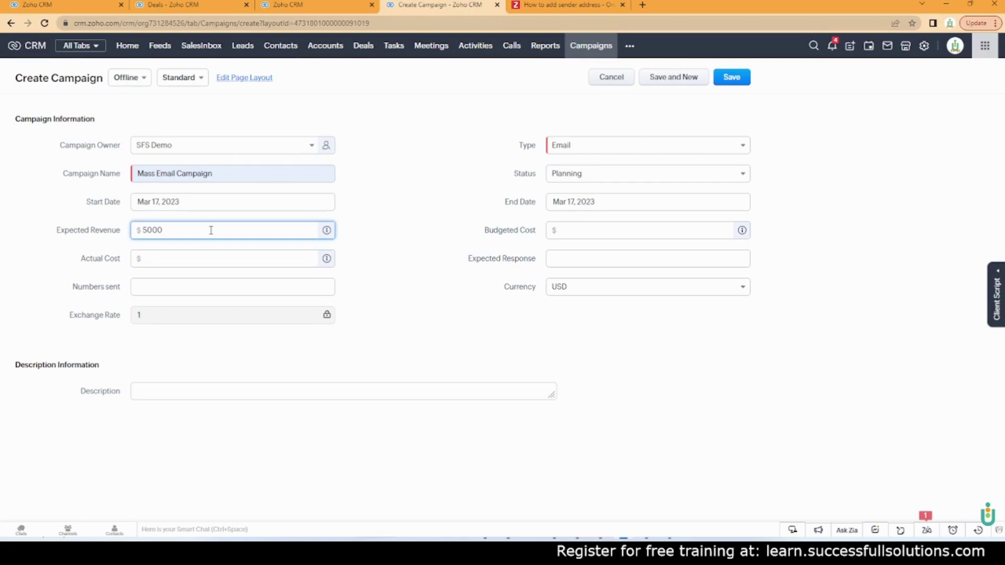
click(617, 229)
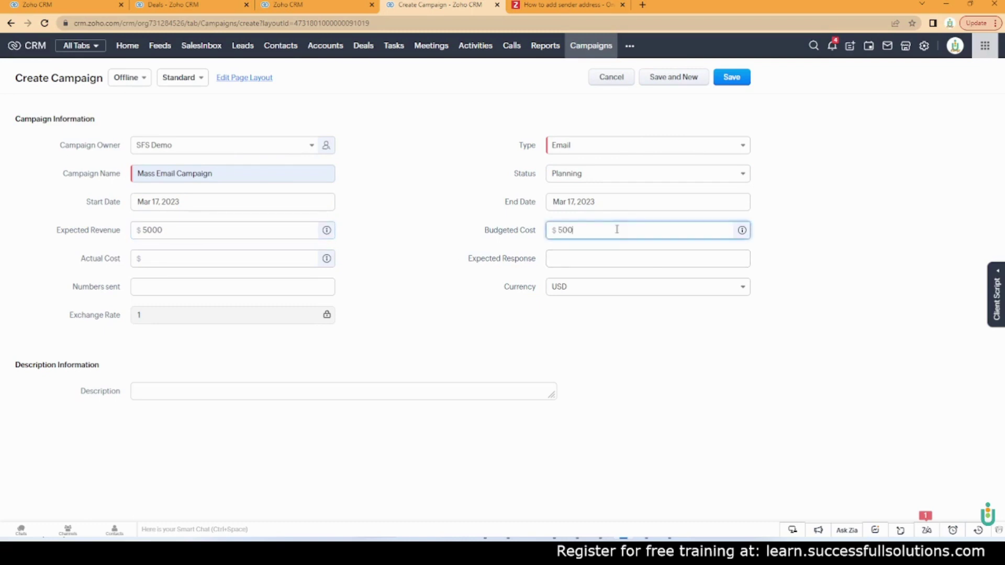
click(339, 260)
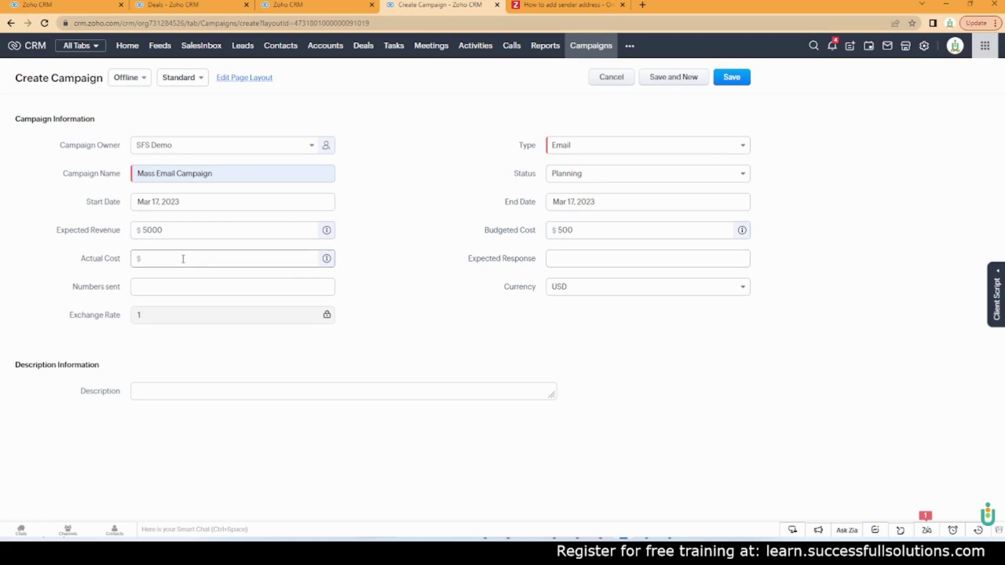
click(178, 294)
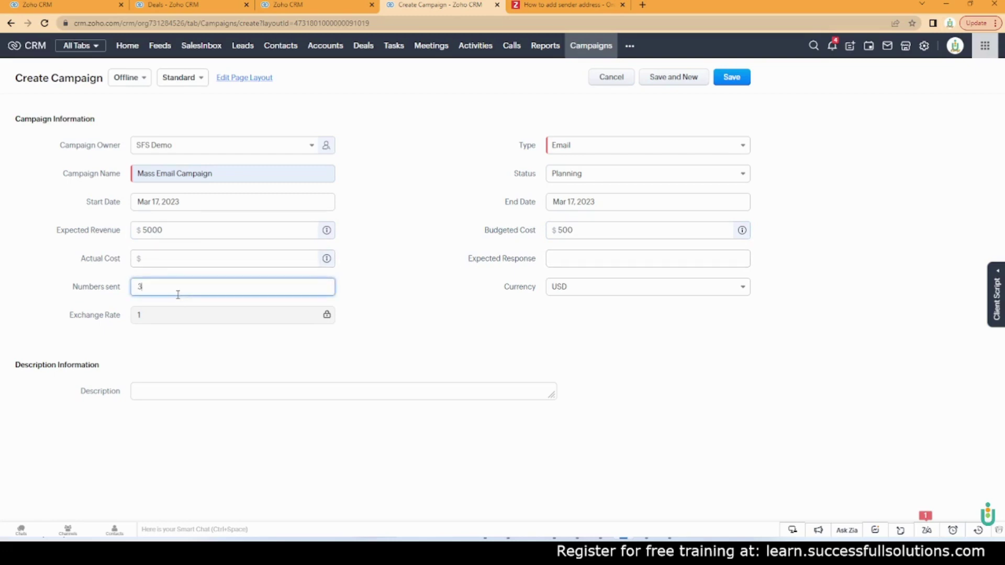
click(449, 335)
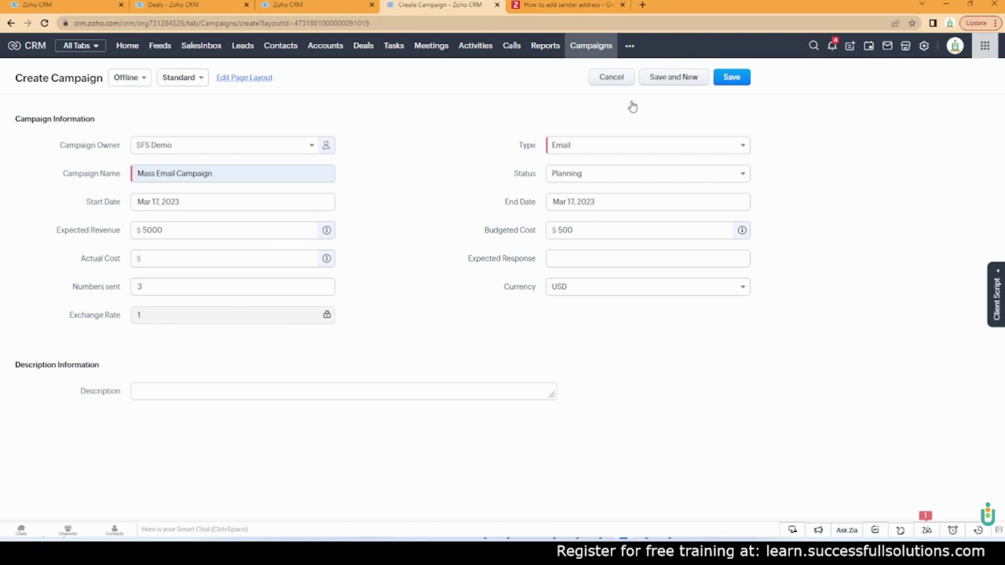
click(738, 78)
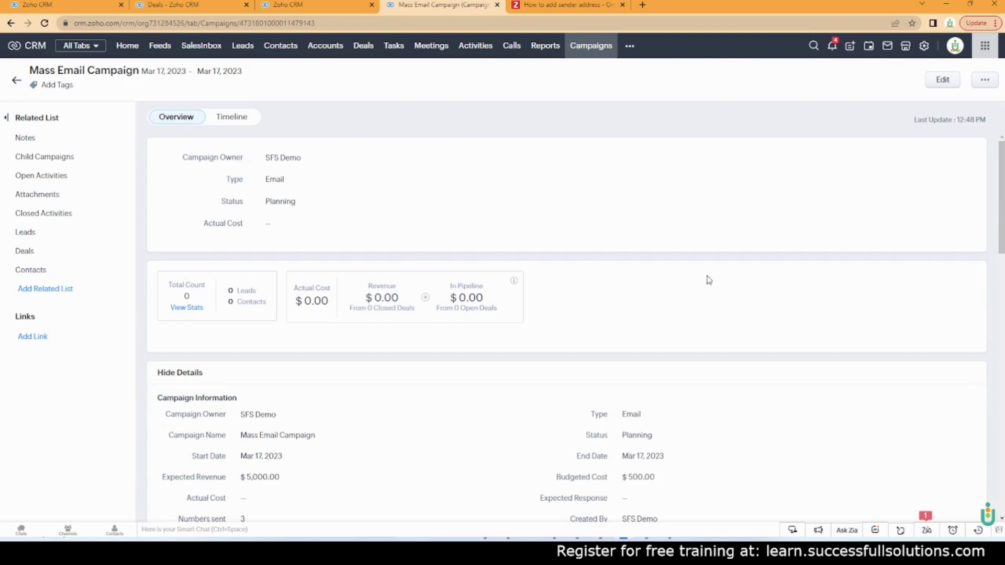
scroll(708, 280, down, 3)
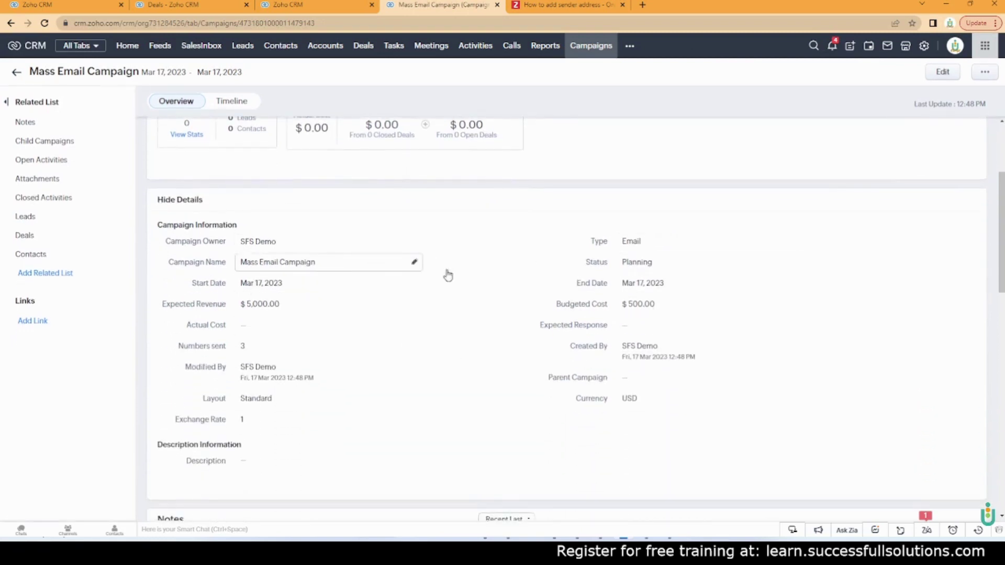
scroll(504, 332, up, 4)
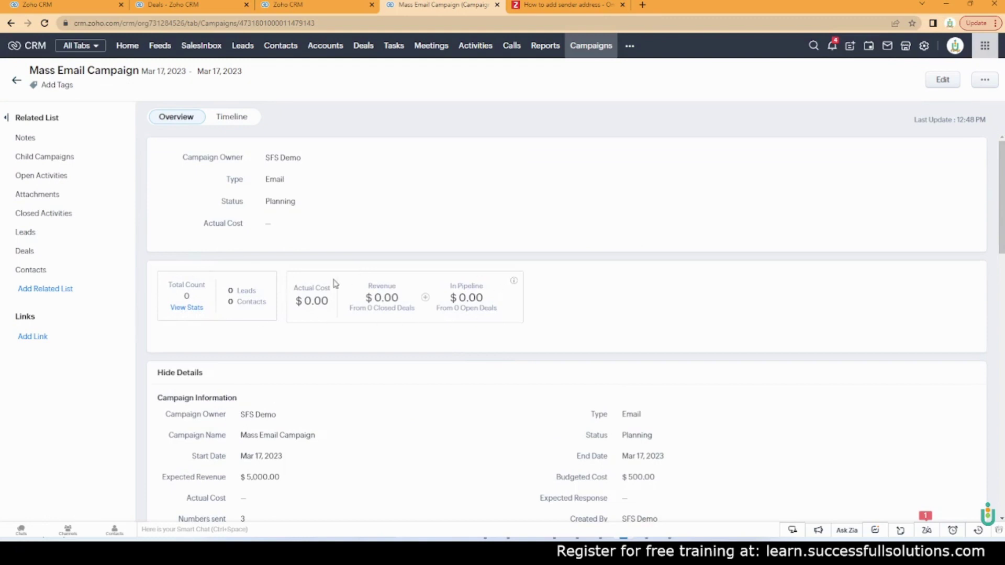
scroll(335, 283, down, 10)
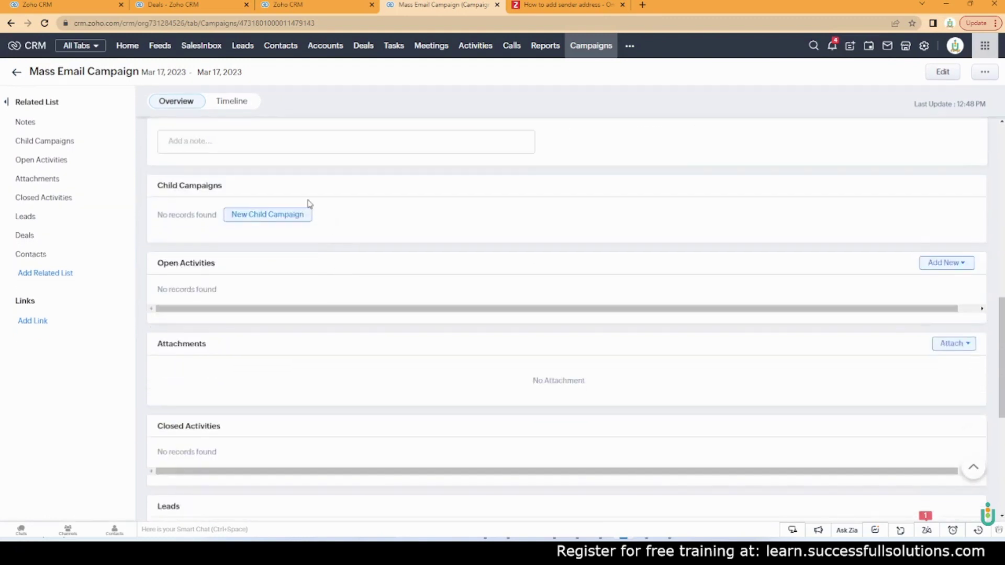
scroll(300, 217, up, 1)
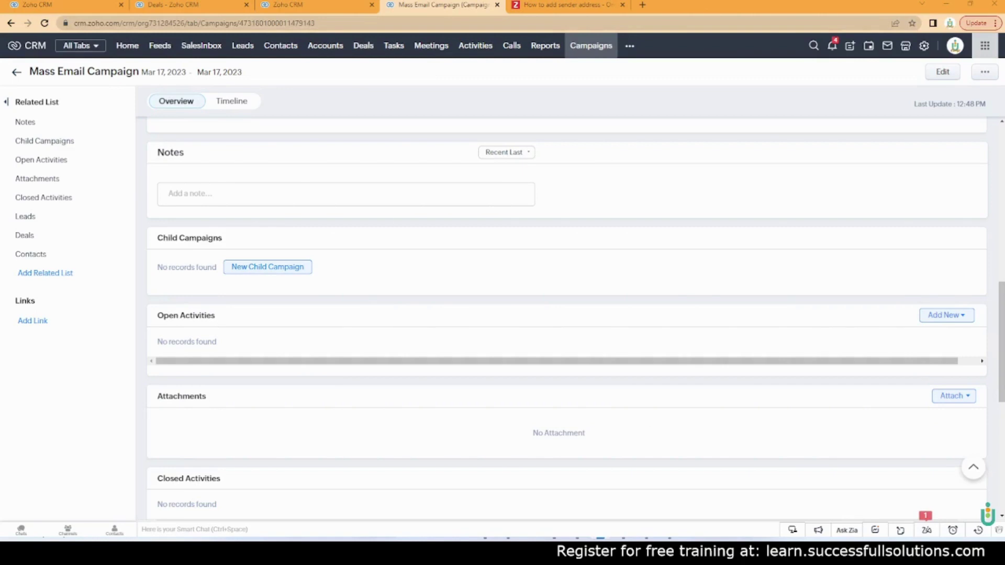
scroll(576, 314, up, 10)
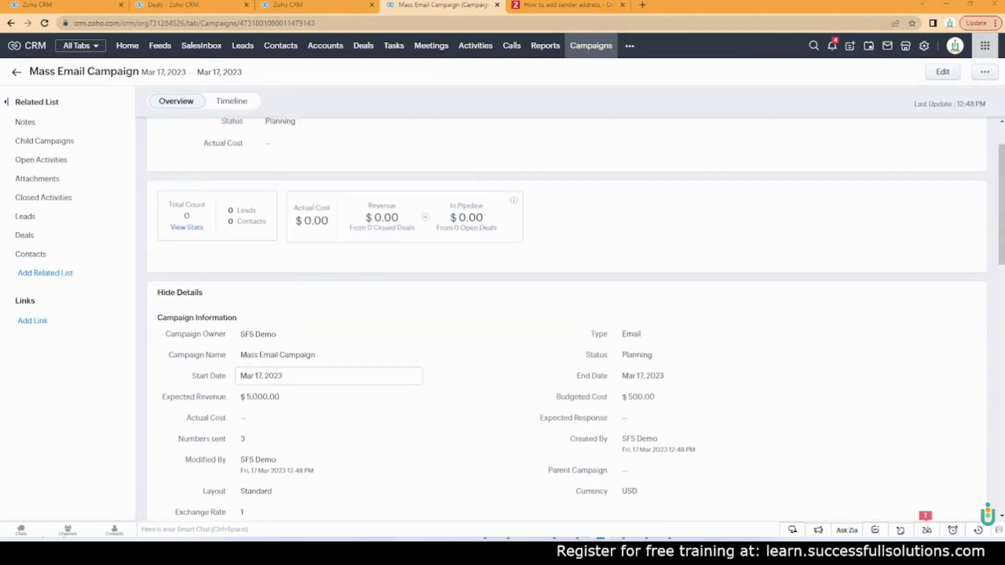
Show 100 contacts per page, tick SuccessFULL Solutions, Hunter's Hot Dog Stand and one more, save as Planned
click(53, 270)
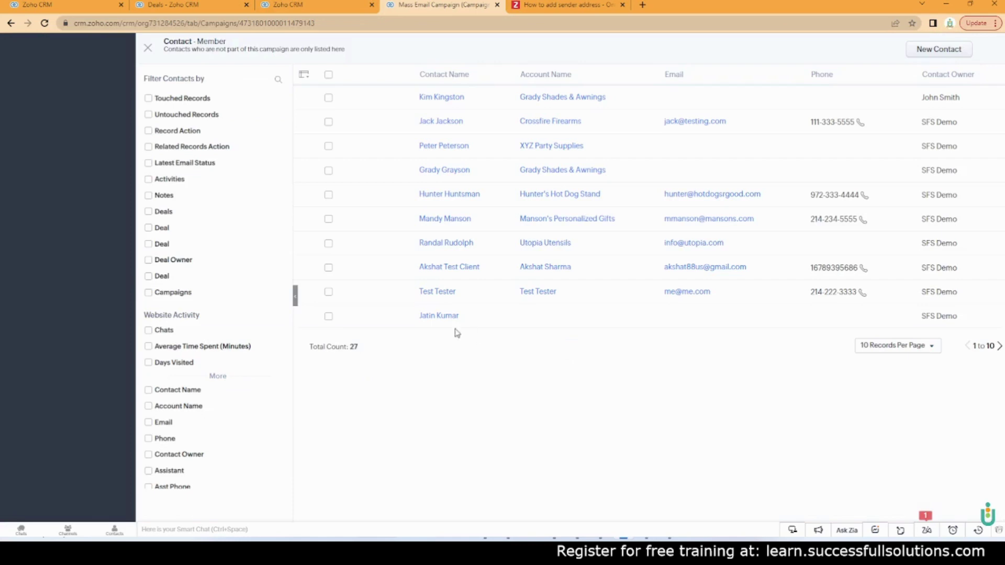
click(900, 346)
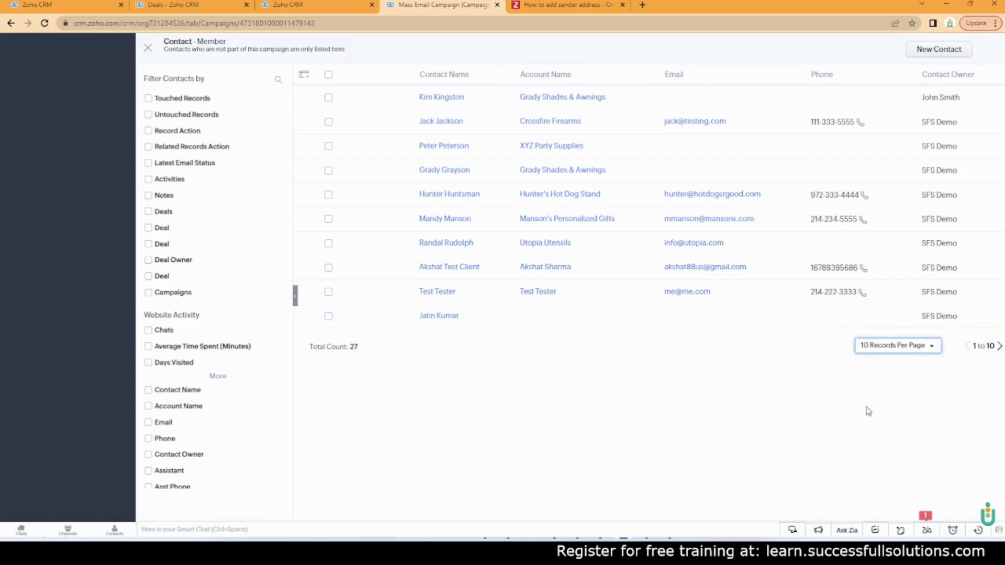
click(867, 411)
scroll(461, 341, down, 2)
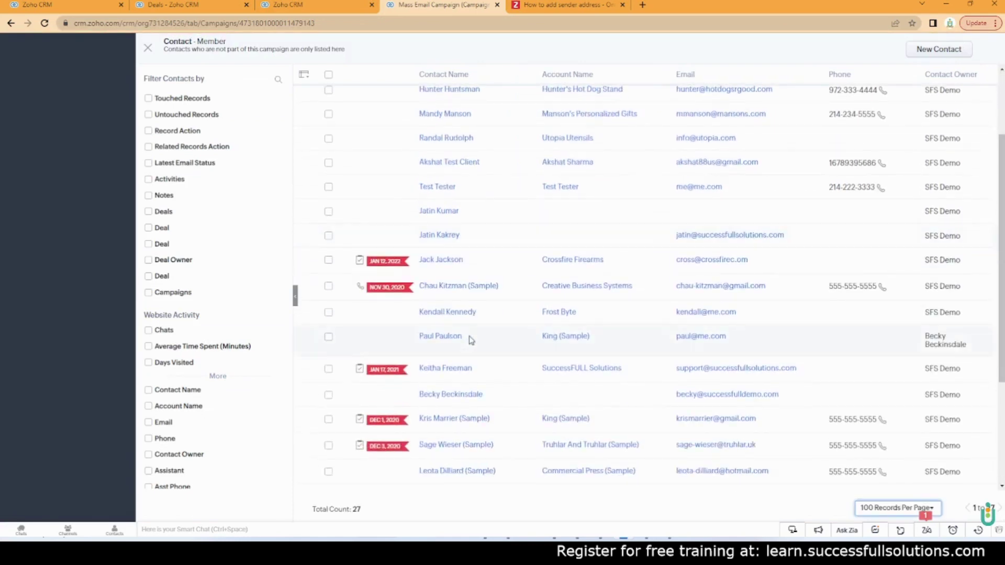
scroll(471, 340, down, 1)
click(328, 317)
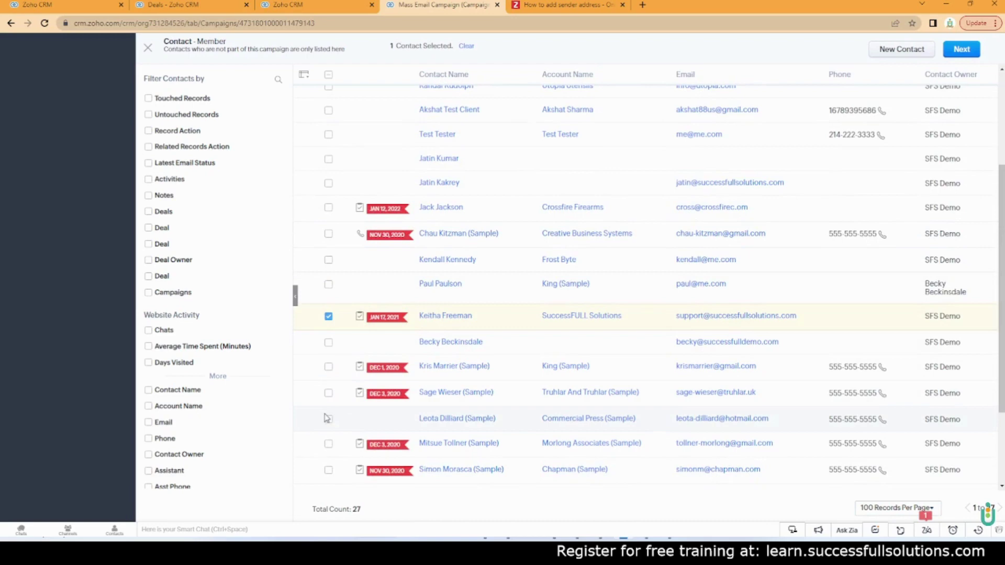
click(329, 470)
scroll(377, 356, up, 3)
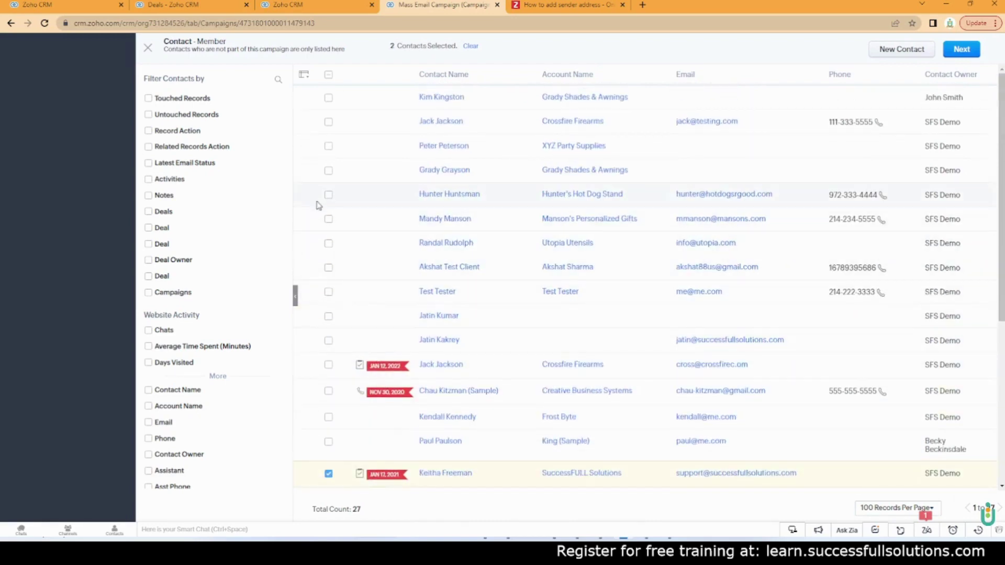
click(328, 195)
click(968, 50)
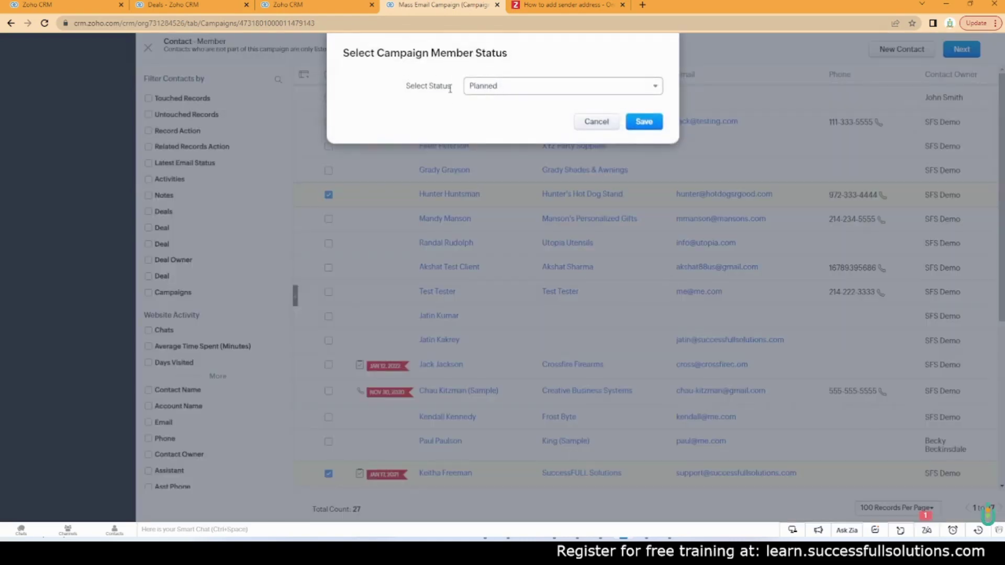
click(649, 122)
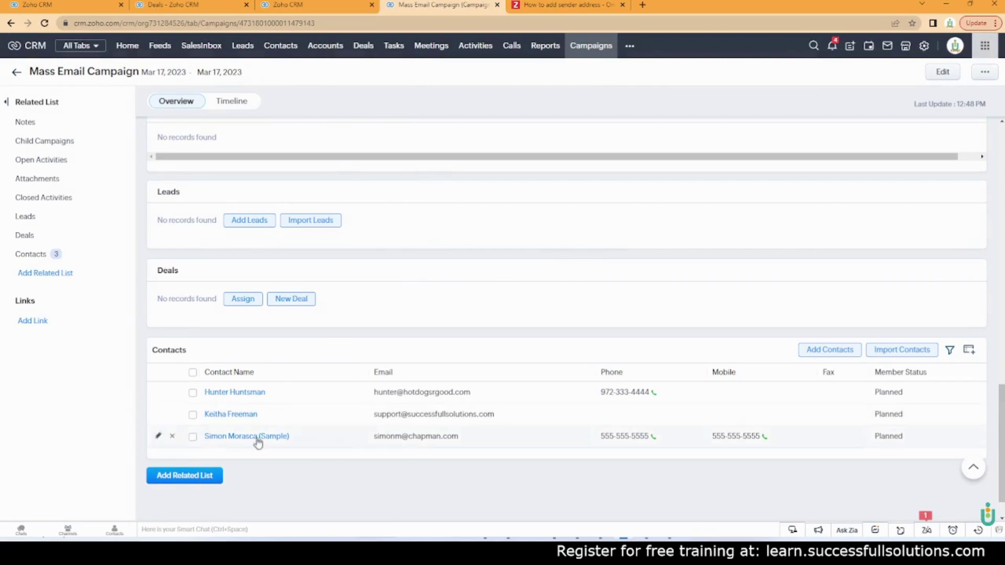
Select only the SuccessFULL Solutions contact and send it the New Property template email
click(193, 373)
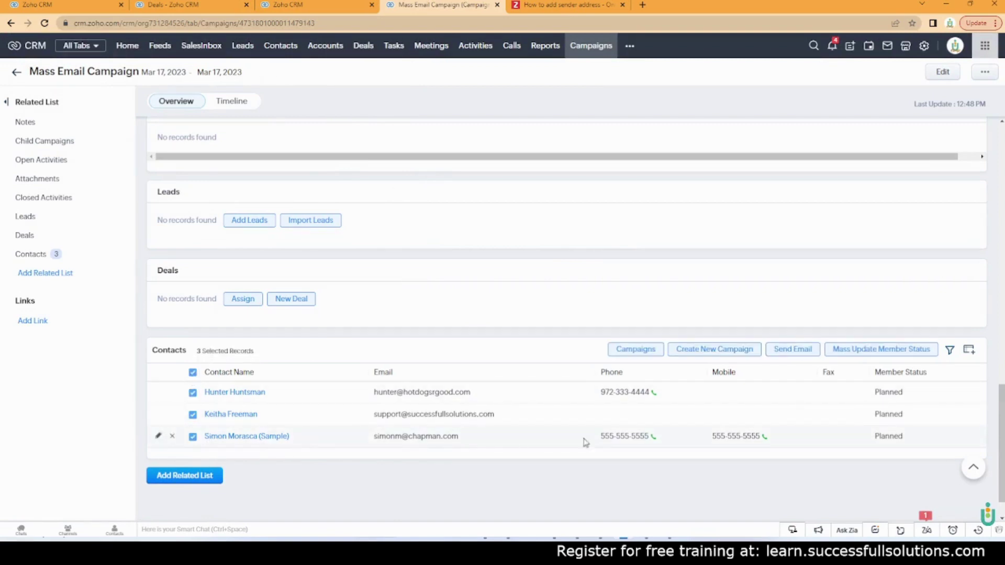
click(789, 350)
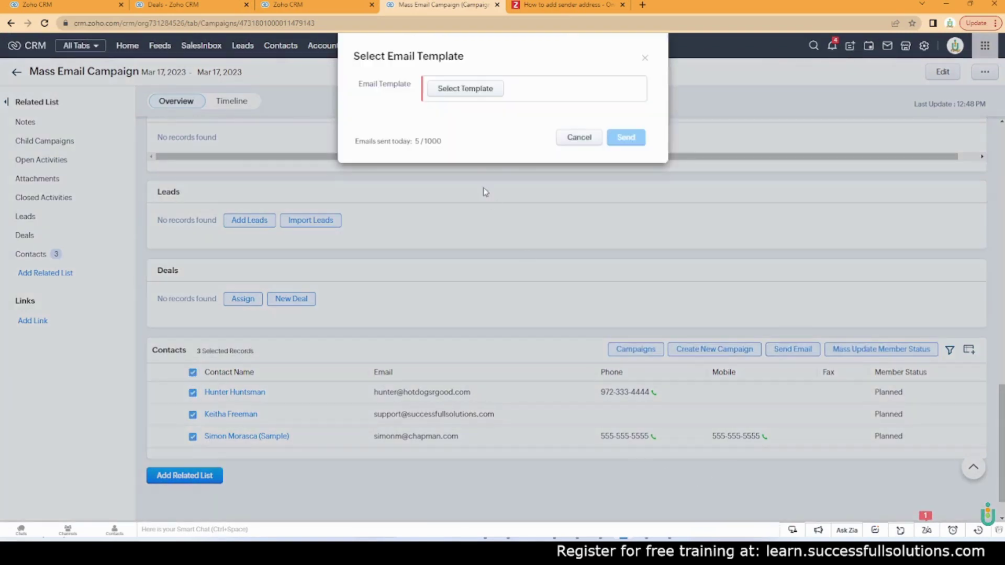
click(193, 372)
click(193, 415)
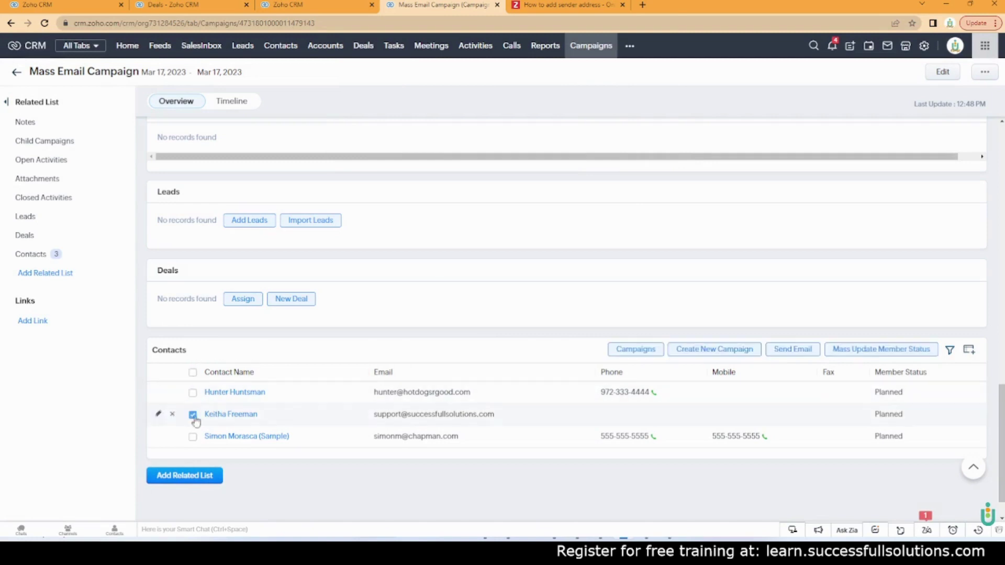
click(793, 350)
click(455, 93)
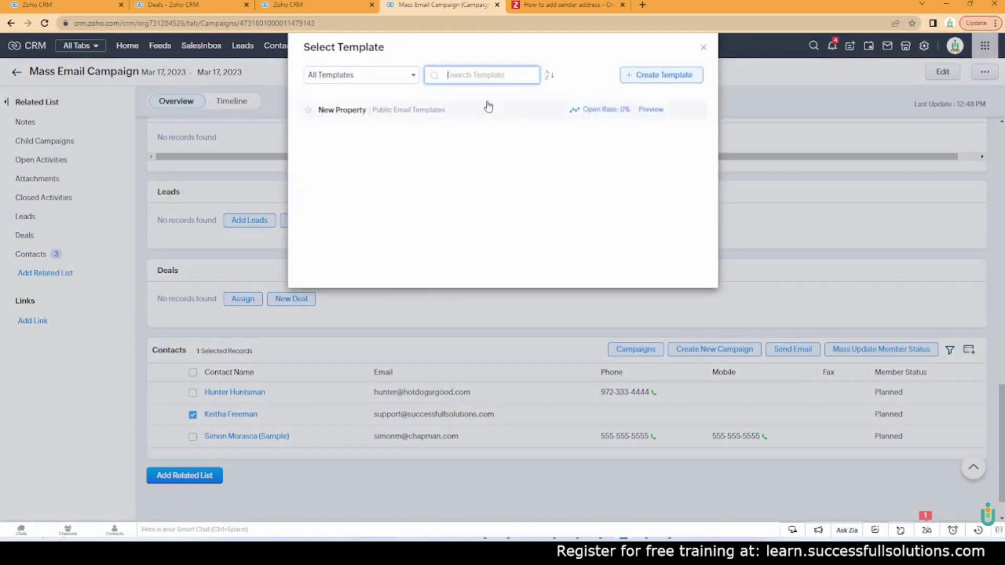
click(529, 111)
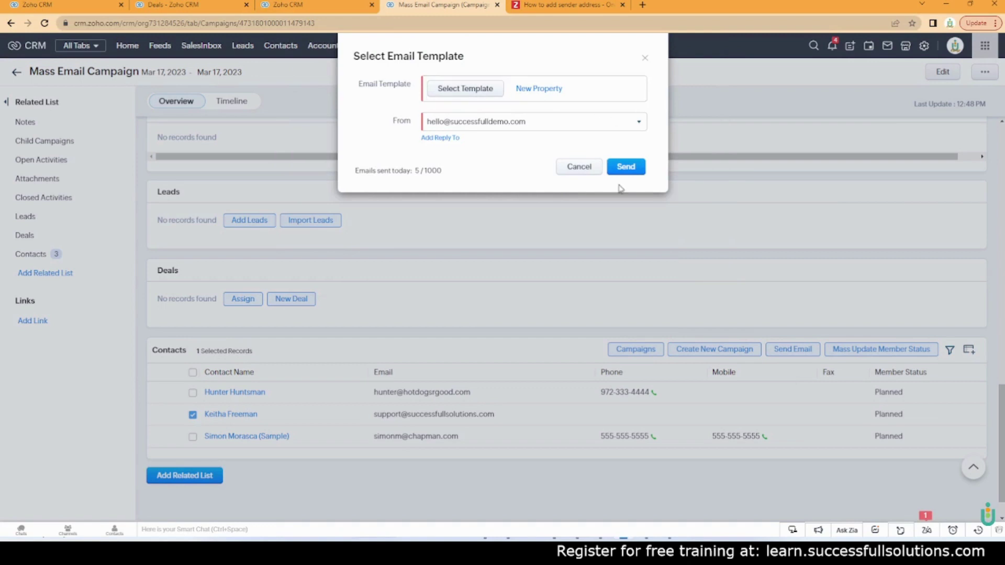
click(623, 168)
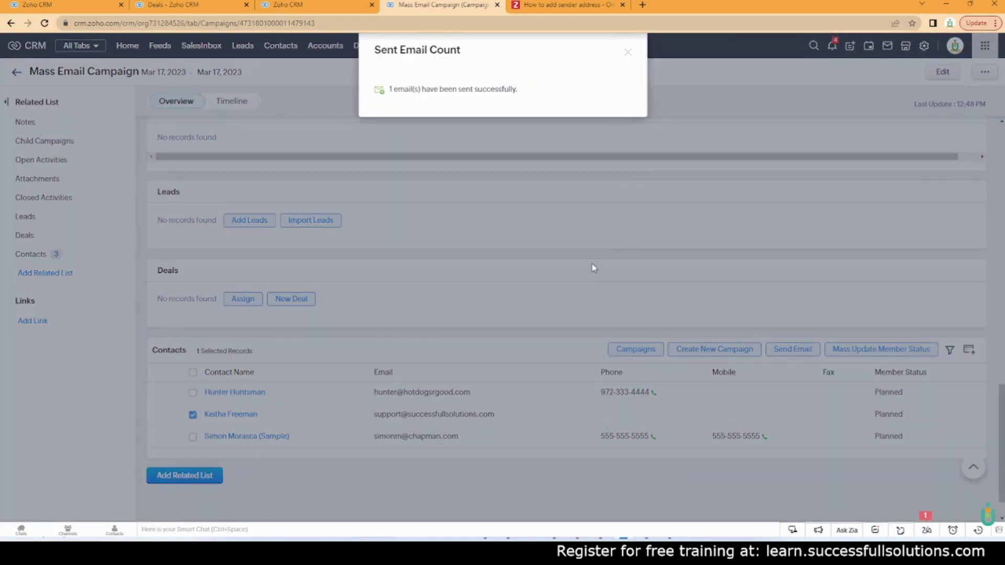
click(627, 53)
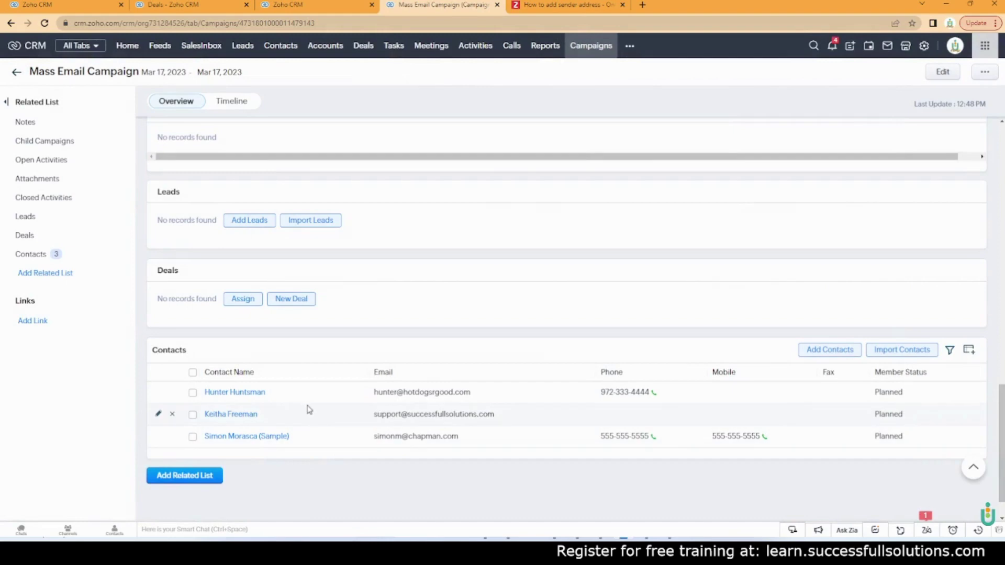
Open the contact's Emails list, reload, and confirm the 12:51 PM New Property email shows Opened
click(239, 416)
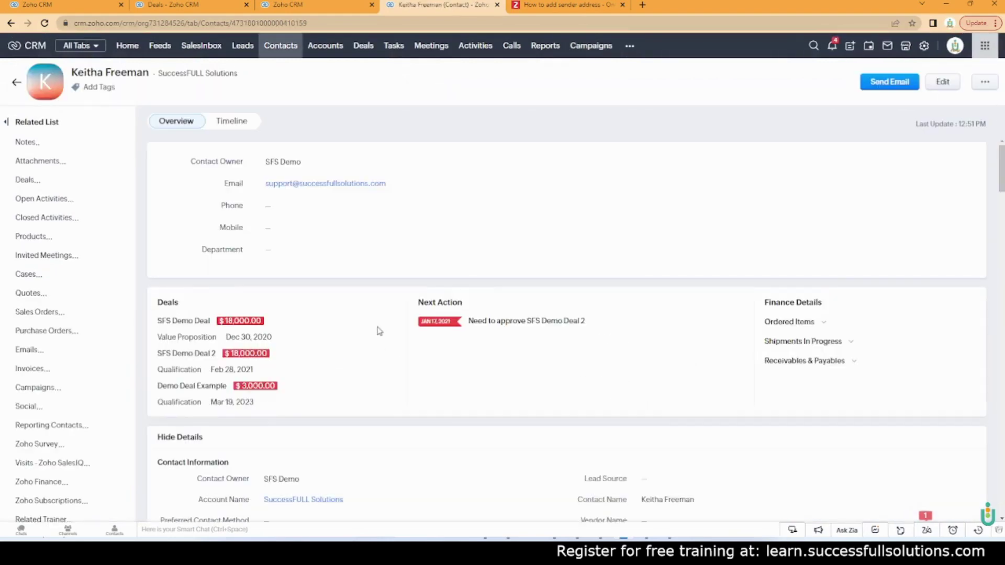
click(38, 347)
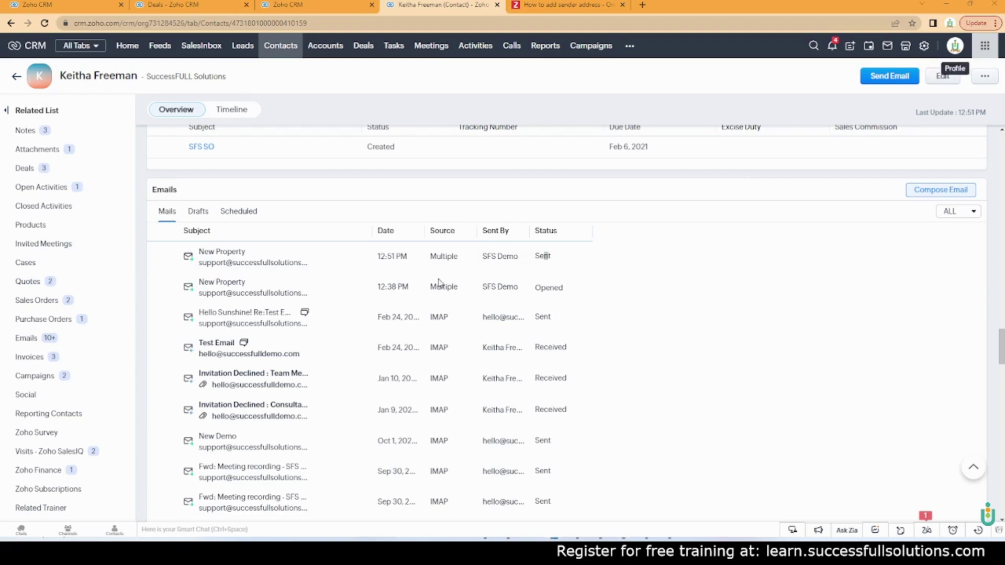
click(44, 27)
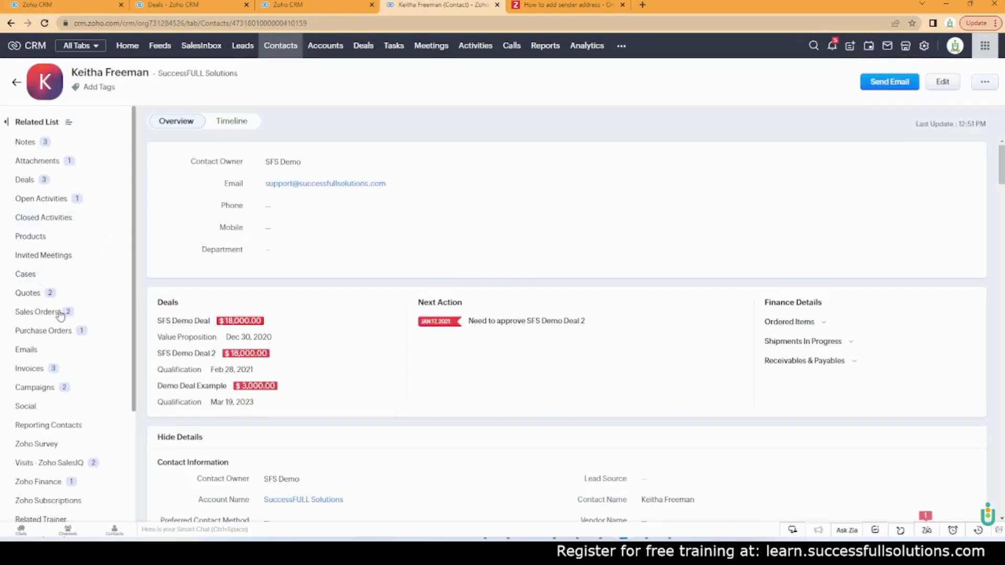
click(59, 350)
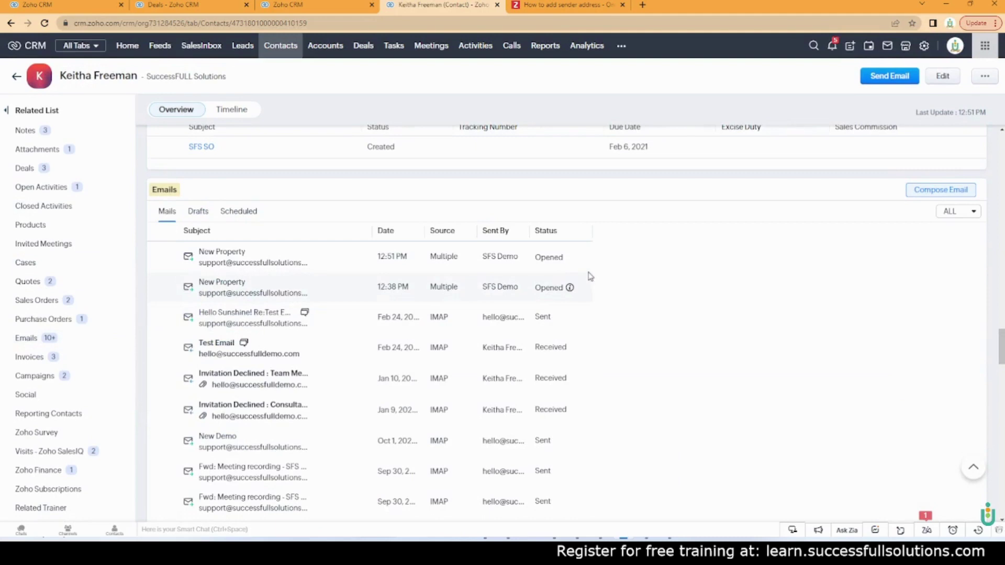
mouse_move(569, 258)
Go to the Campaigns module through the extra-modules menu and reopen Mass Email Campaign
click(622, 47)
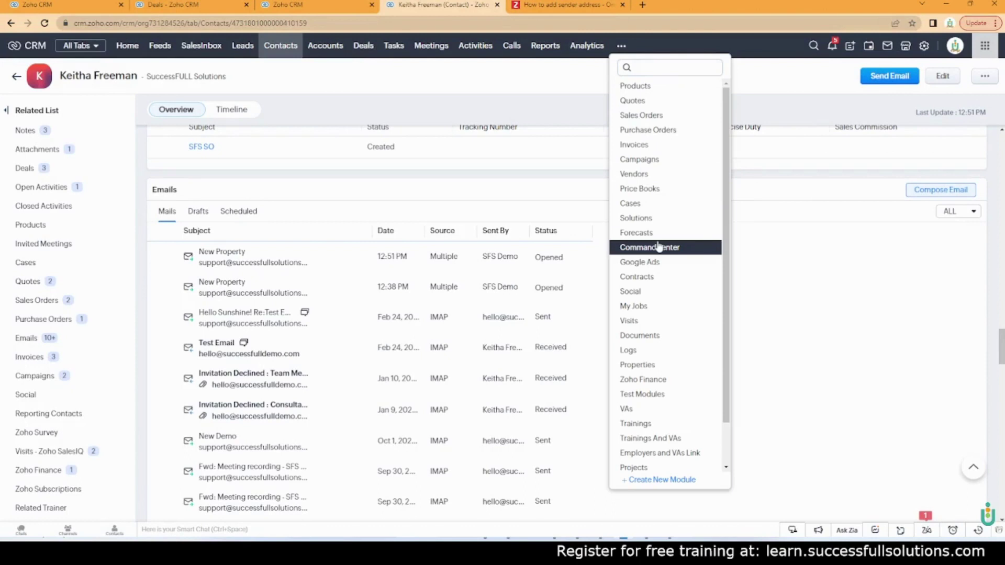
scroll(659, 247, down, 1)
scroll(658, 247, up, 1)
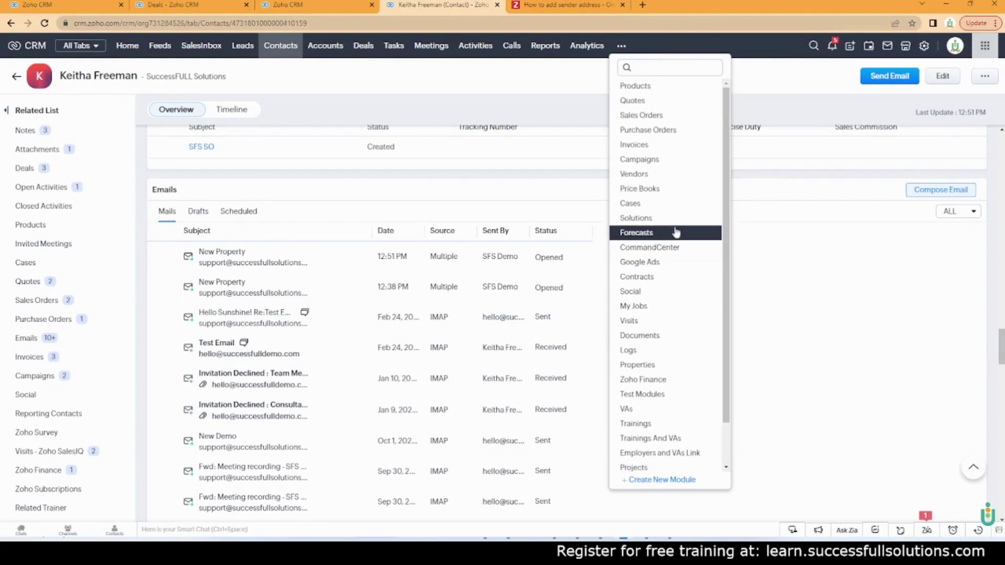
click(681, 159)
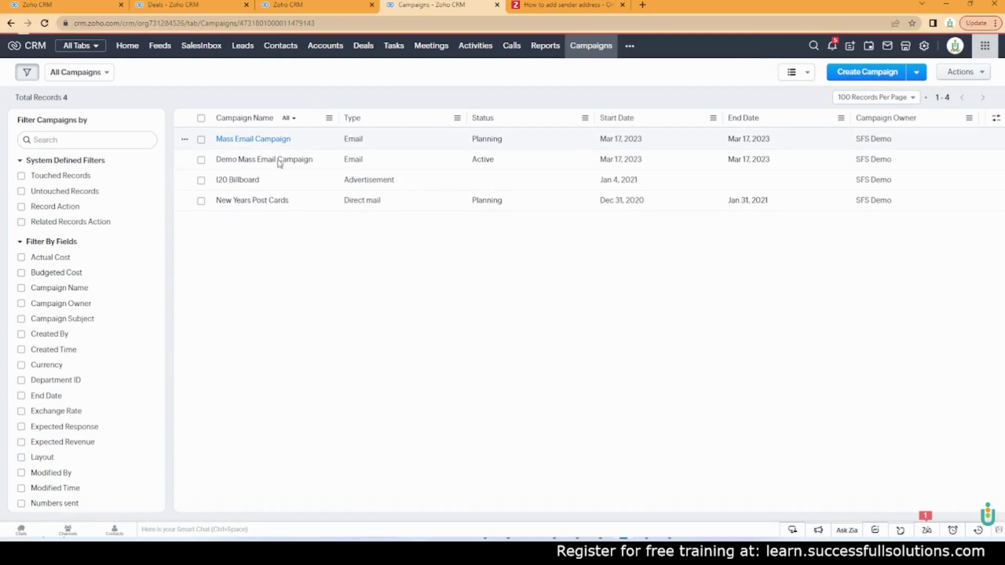
click(272, 139)
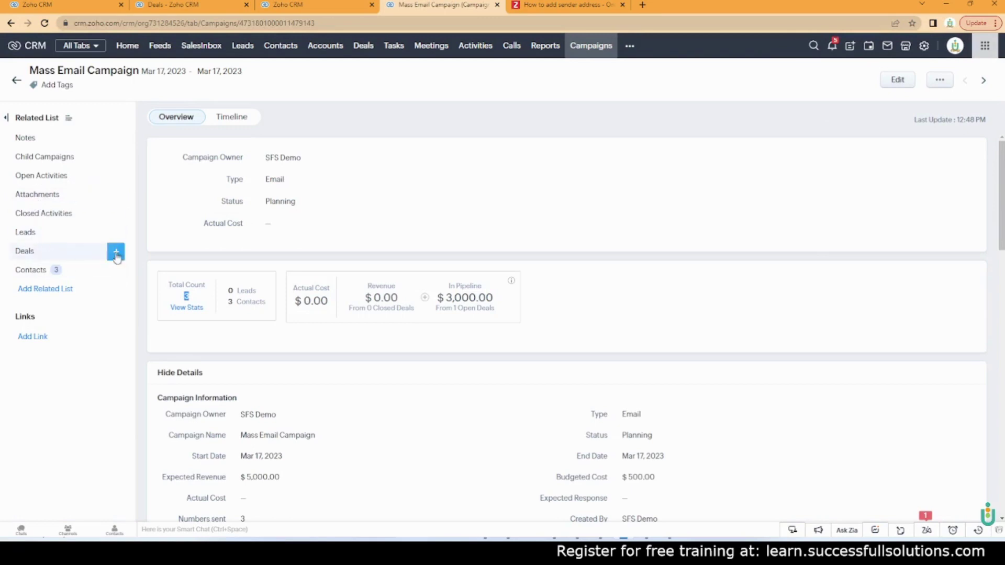
Start a campaign deal named Demo Deal Example for account SuccessFULL Solutions, leaving Type unset
click(117, 254)
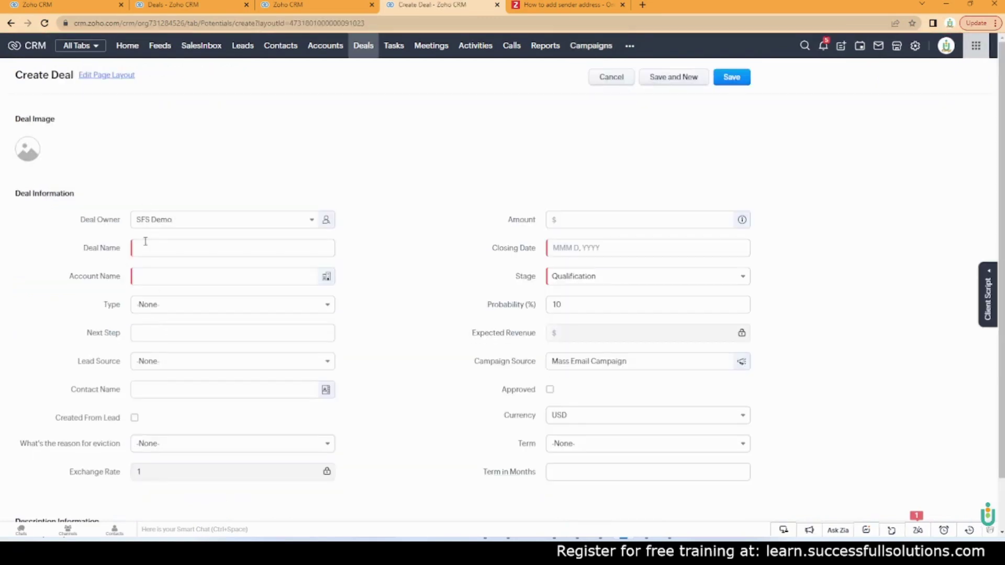
click(148, 250)
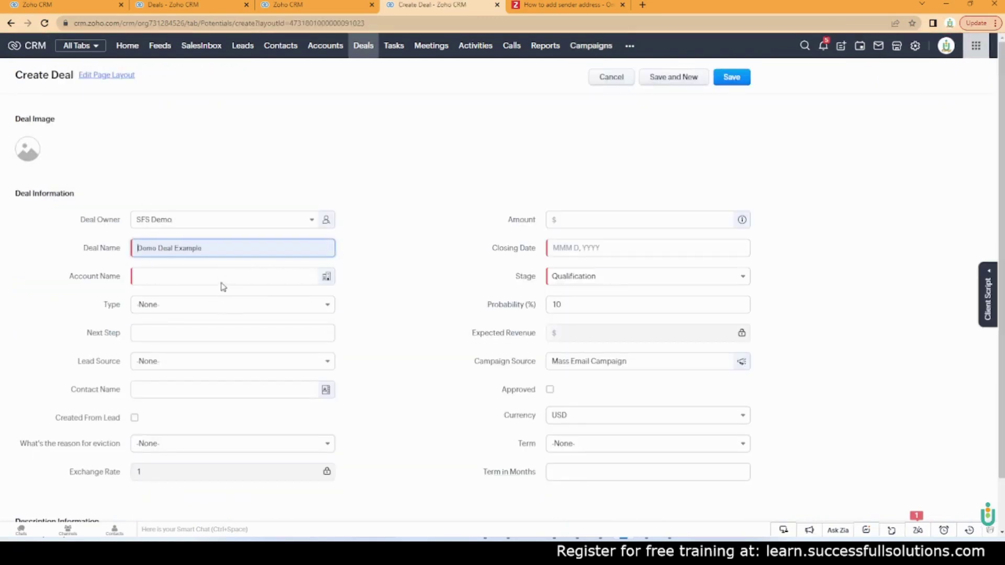
click(222, 281)
click(203, 276)
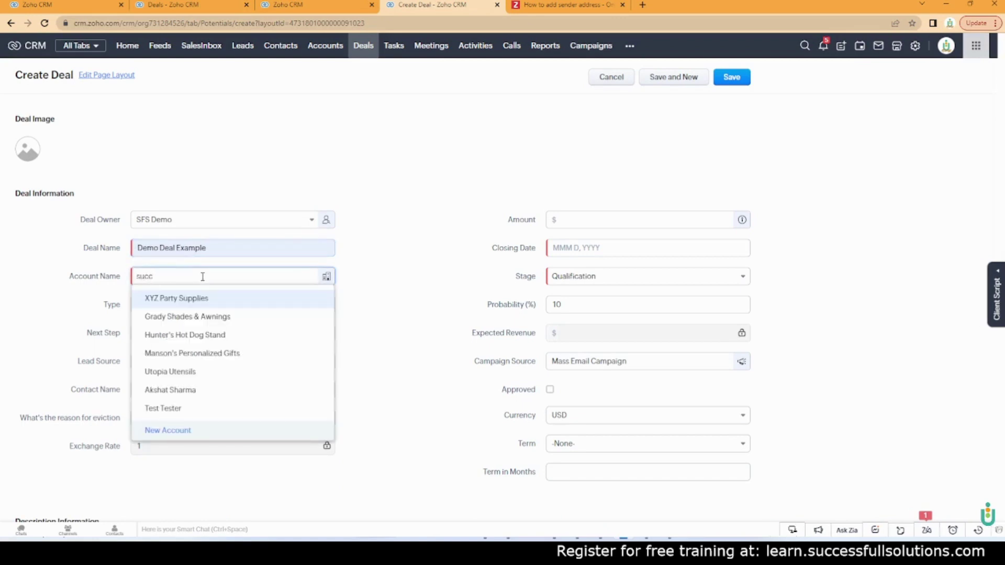
click(202, 297)
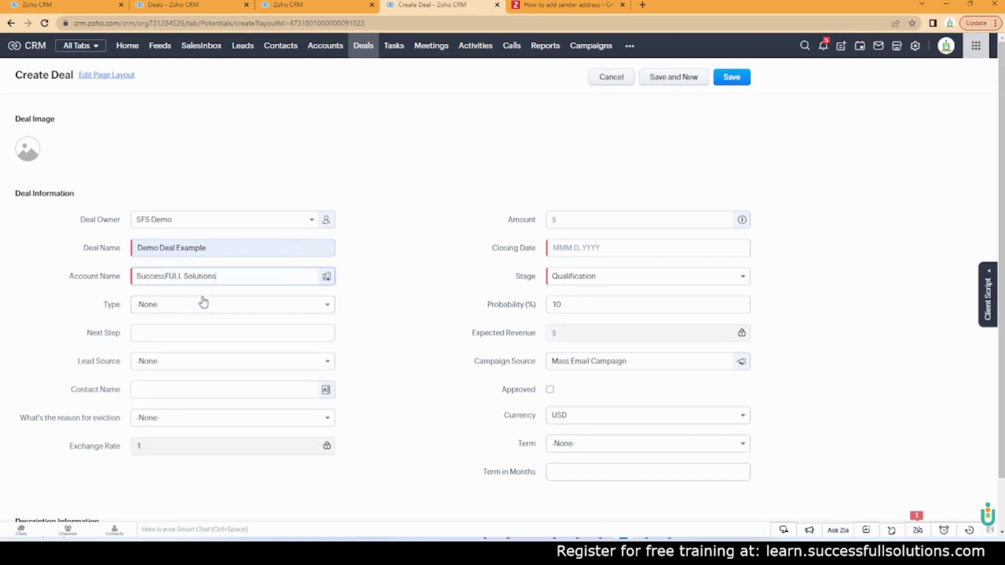
click(170, 307)
key(Escape)
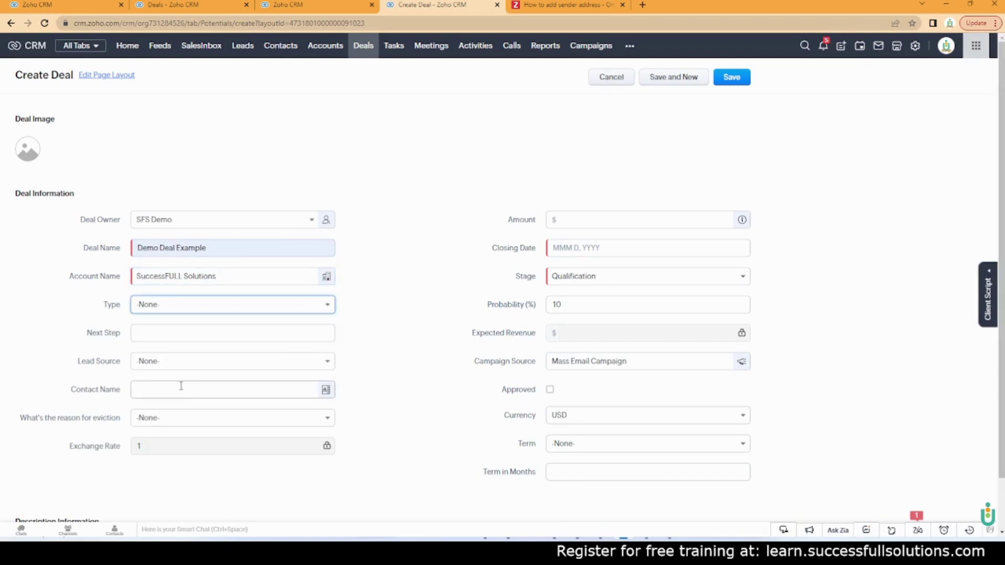
Pick the campaign contact, set Closing Date to Mar 17, 2023 and Amount to 3000
click(181, 390)
text(K)
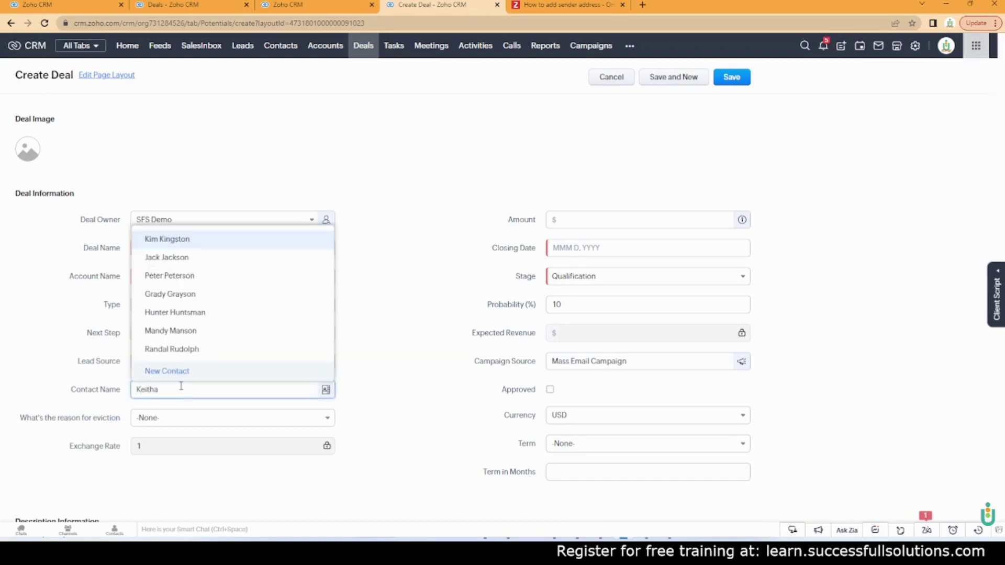
text(eitha)
click(185, 349)
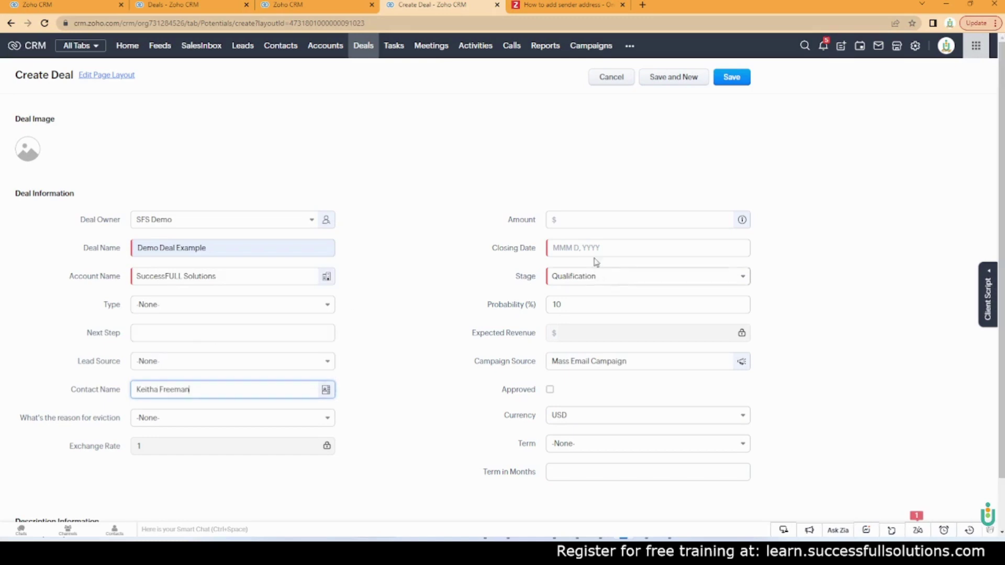
click(581, 249)
click(622, 177)
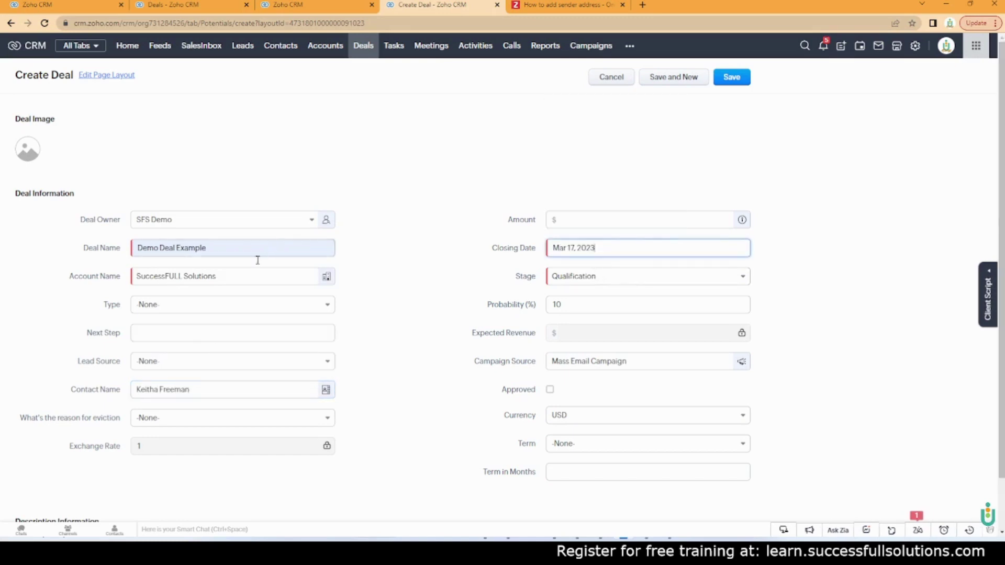
click(620, 220)
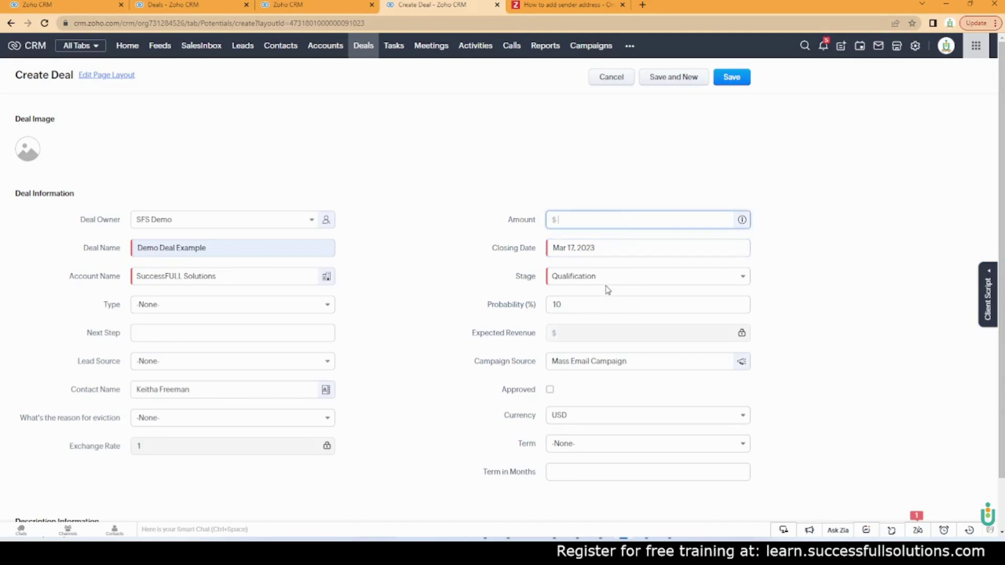
click(473, 283)
Keep Mass Email Campaign as the Campaign Source and save the deal
scroll(423, 326, down, 1)
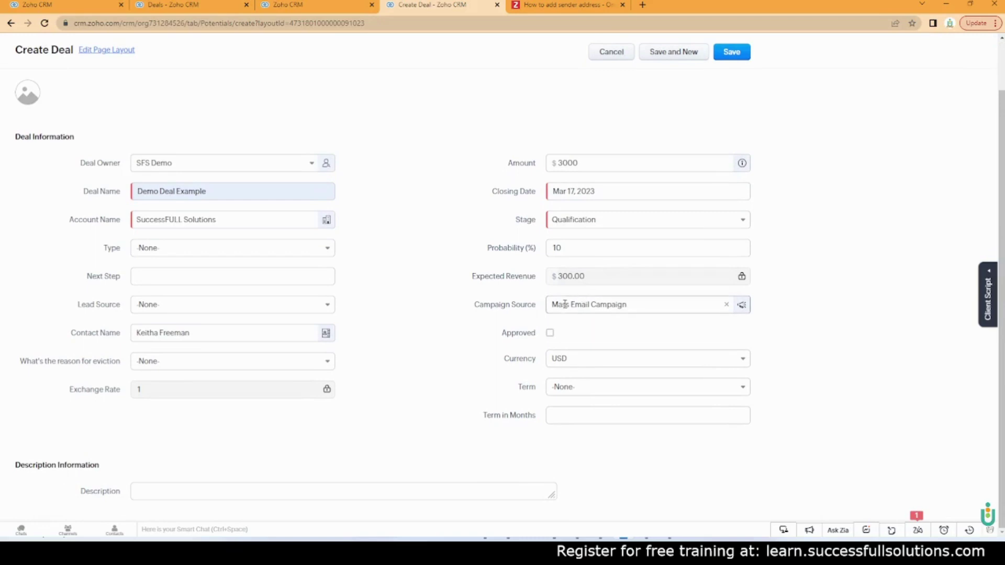
drag(638, 308, 549, 308)
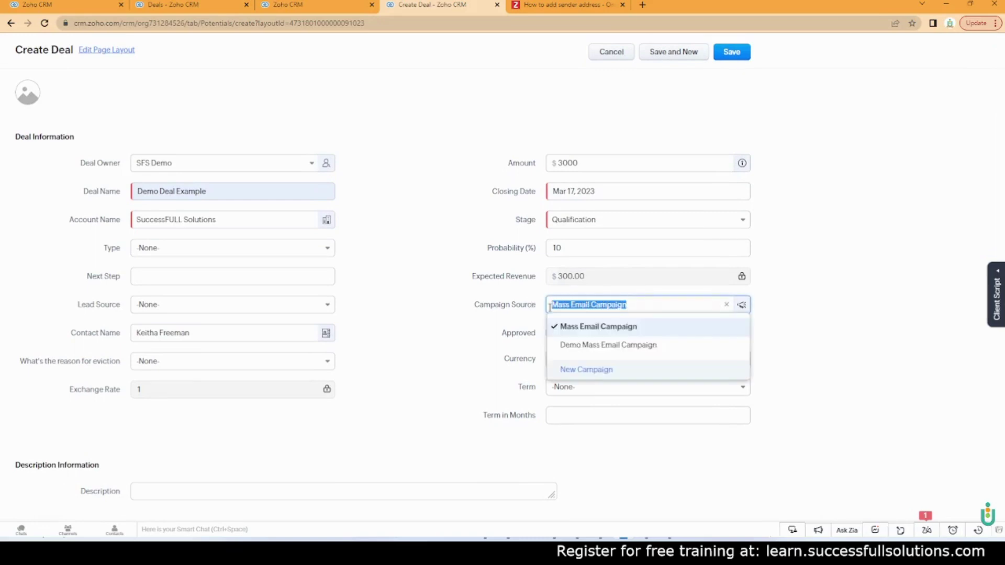
click(442, 303)
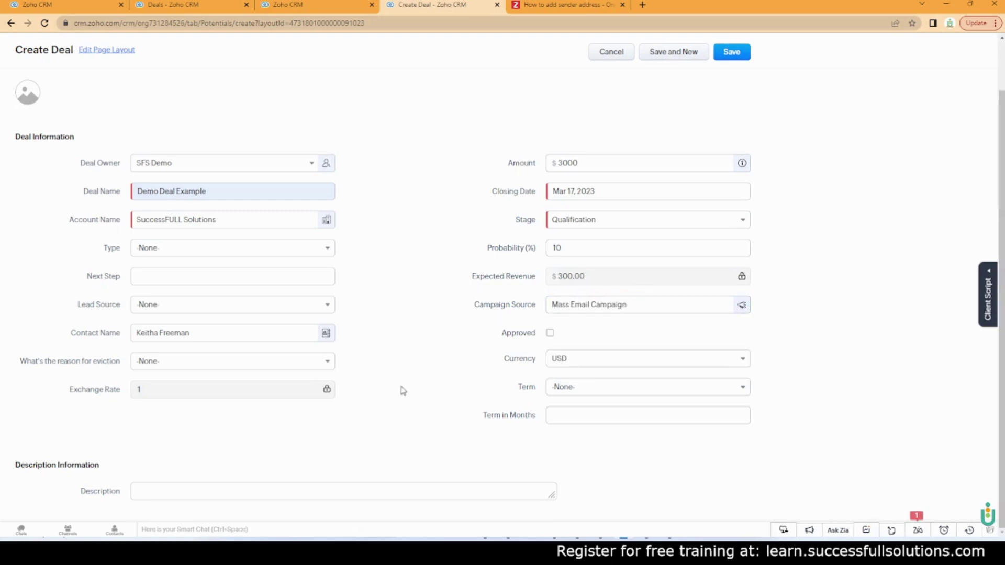
click(735, 54)
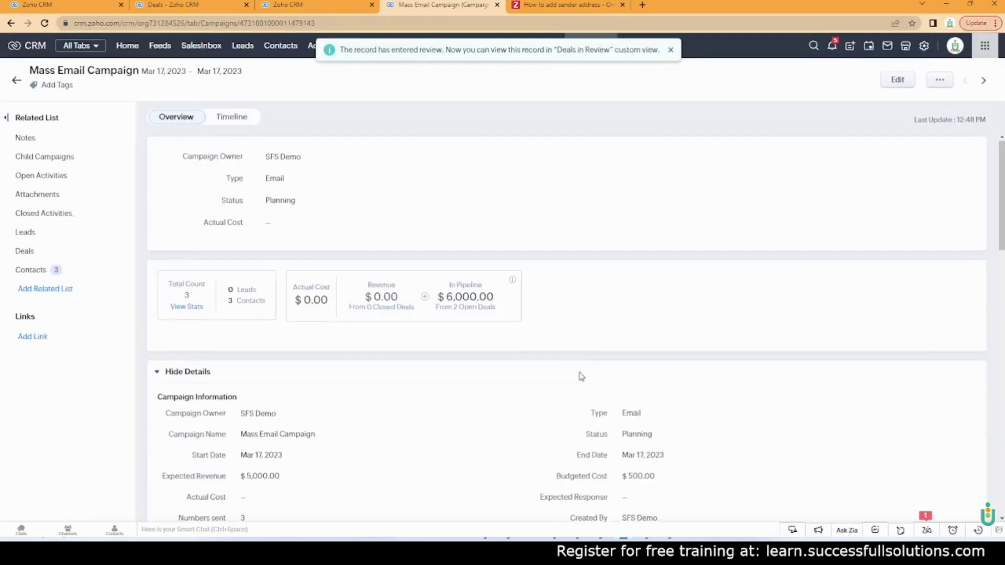
Open the contact from the campaign's Contacts list and show their related Deals
scroll(246, 243, down, 15)
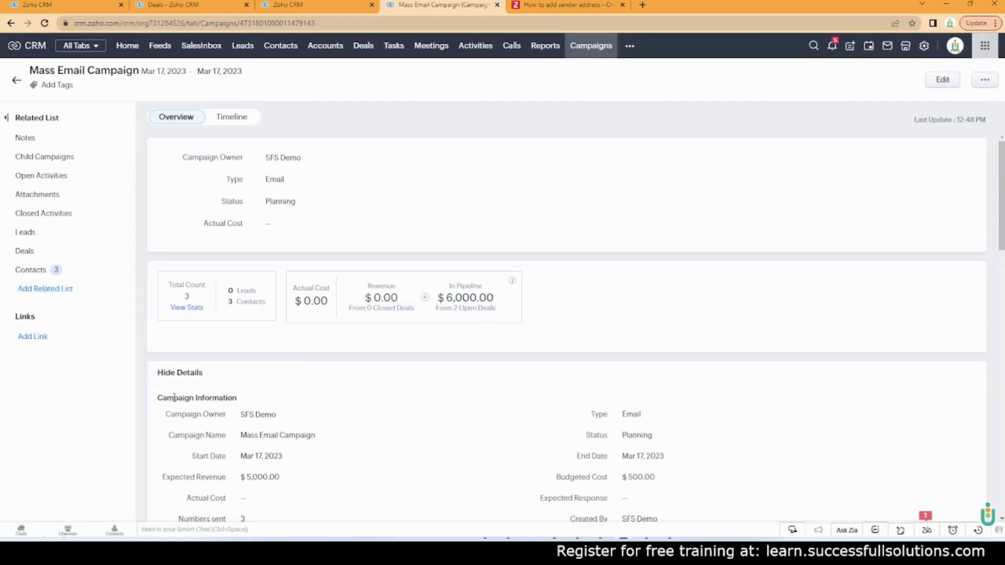
scroll(304, 303, down, 10)
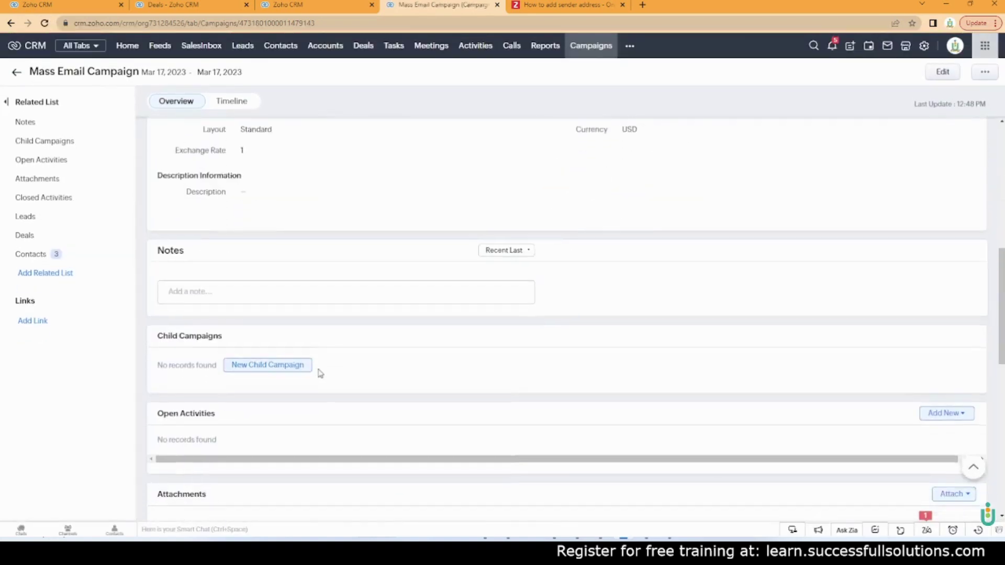
scroll(320, 373, down, 6)
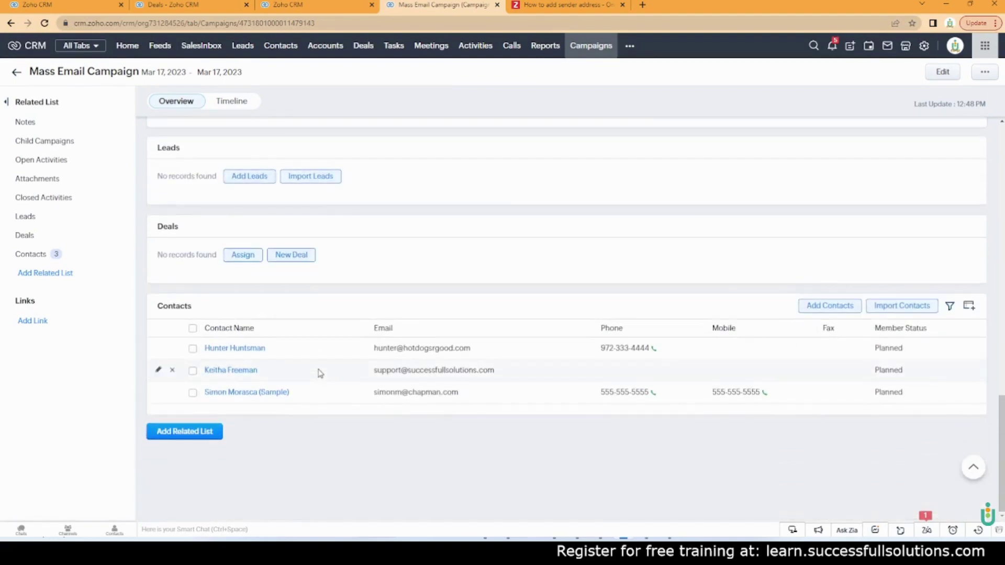
click(229, 371)
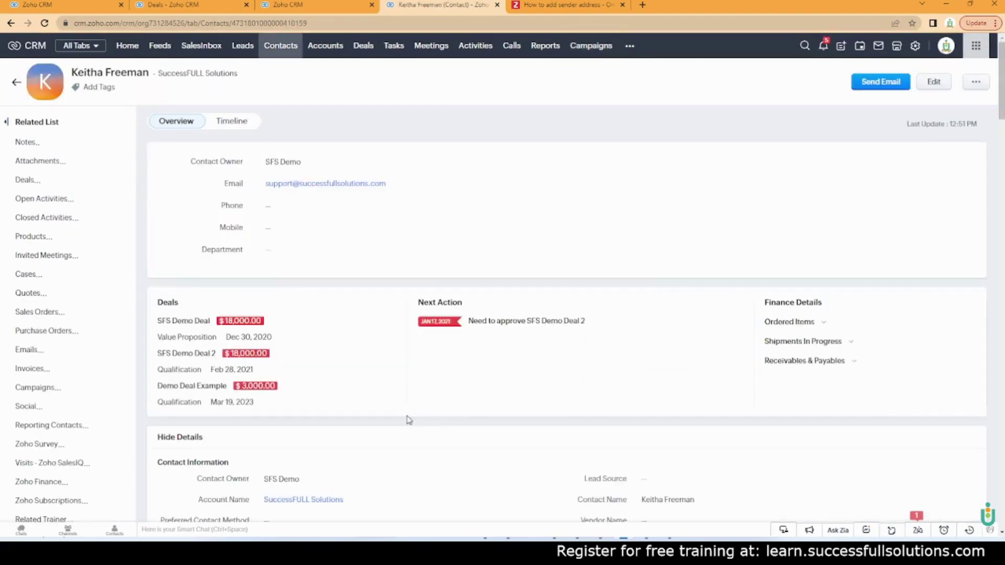
scroll(587, 331, down, 4)
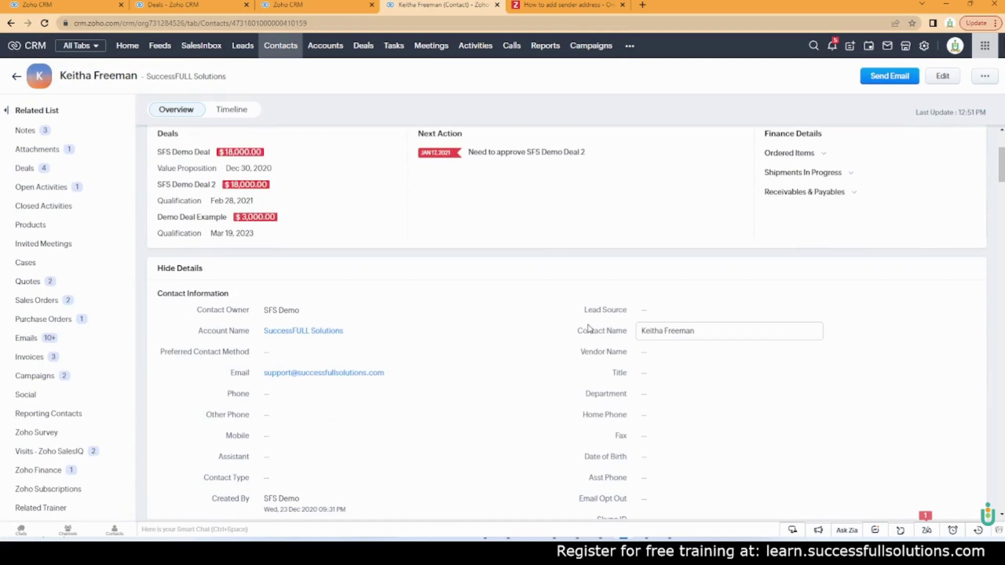
click(25, 168)
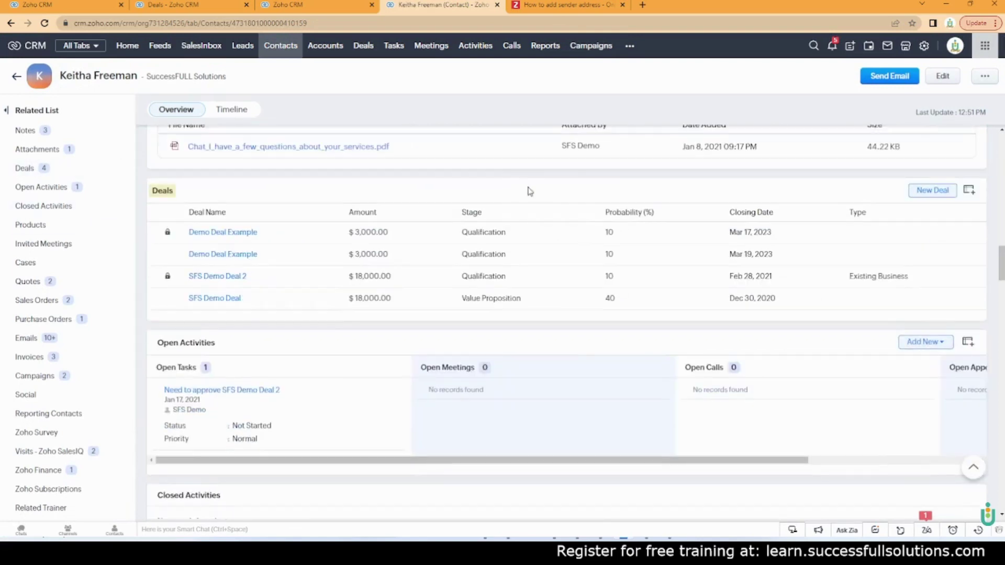
Open Demo Deal Example and approve its pending Amount and Closing Date values
click(244, 236)
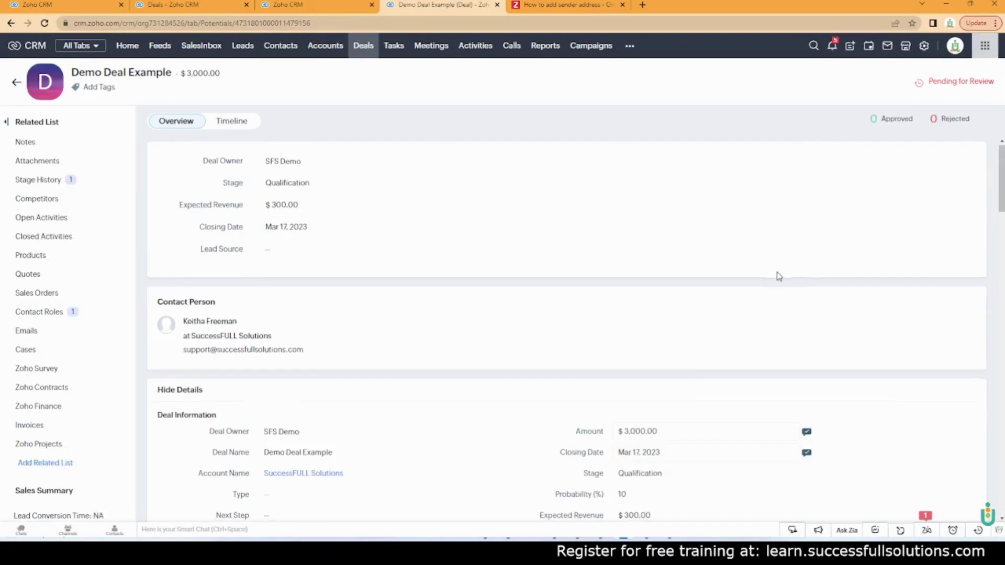
scroll(778, 277, down, 2)
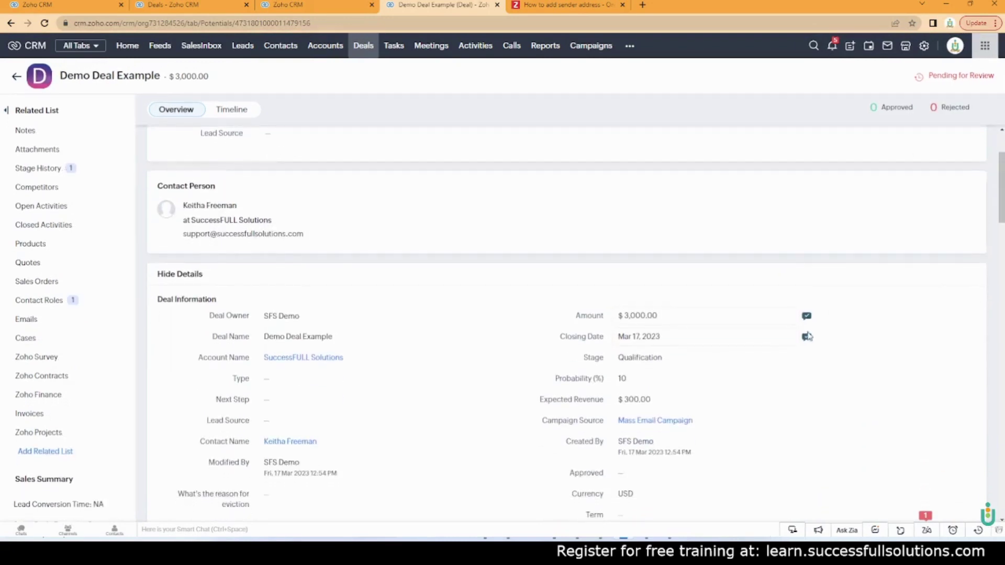
click(807, 318)
click(703, 380)
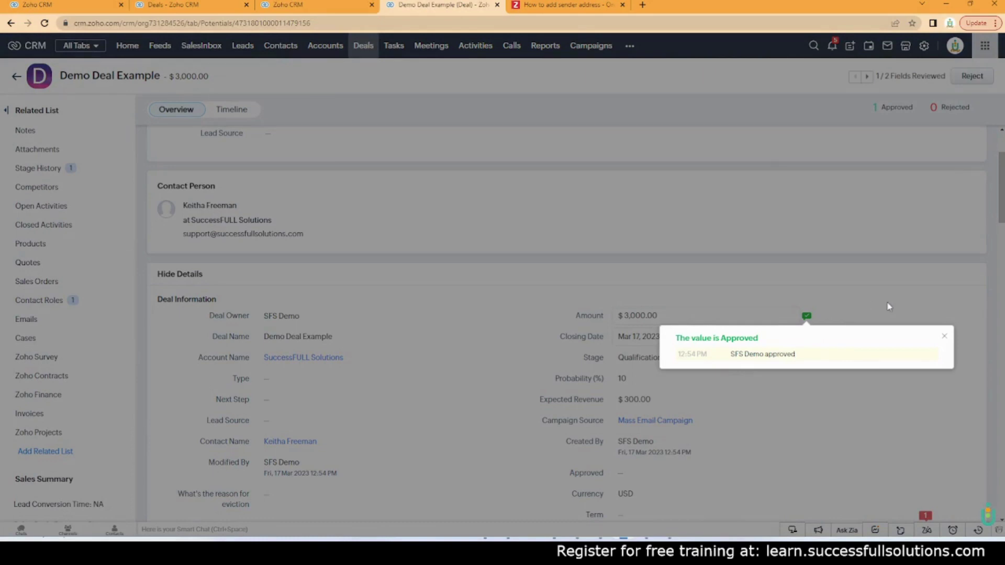
click(888, 306)
click(806, 337)
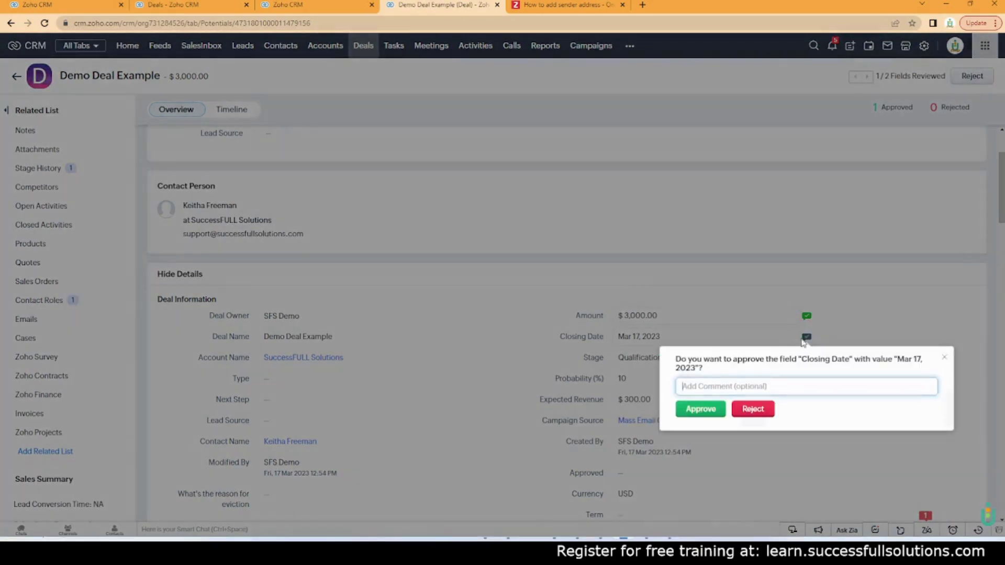
click(693, 413)
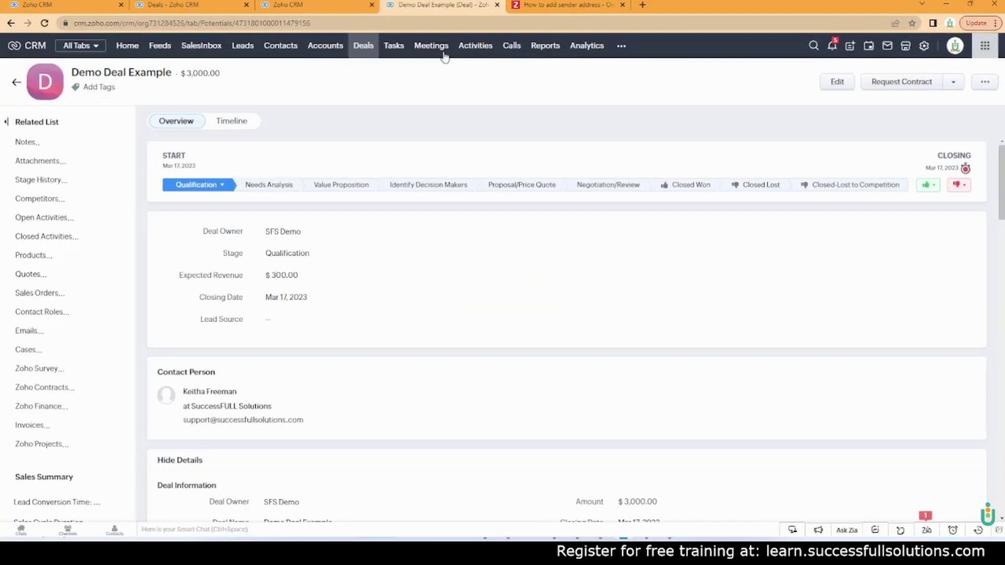
Reopen Mass Email Campaign from the Campaigns module and show its related Deals
click(621, 46)
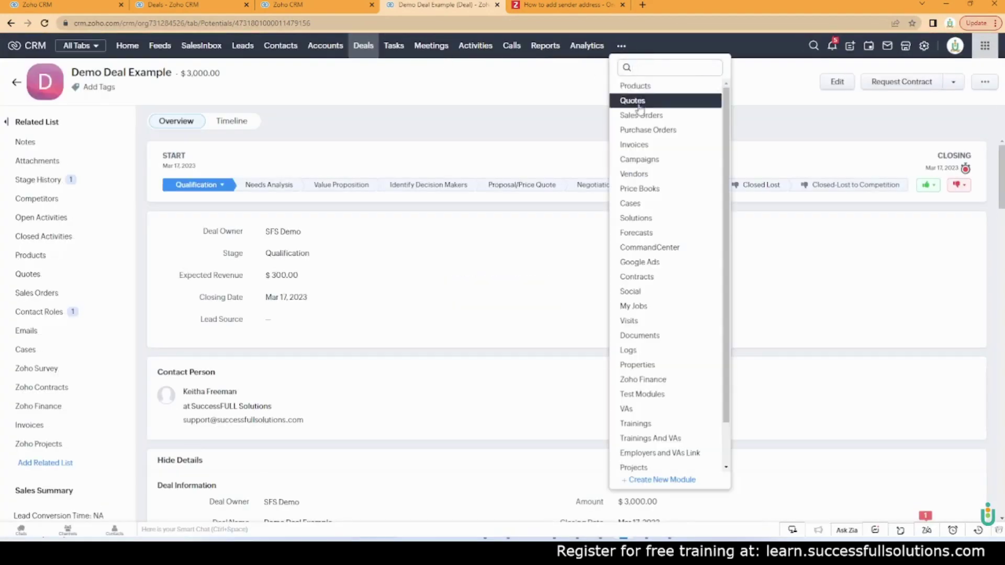
click(640, 159)
click(265, 144)
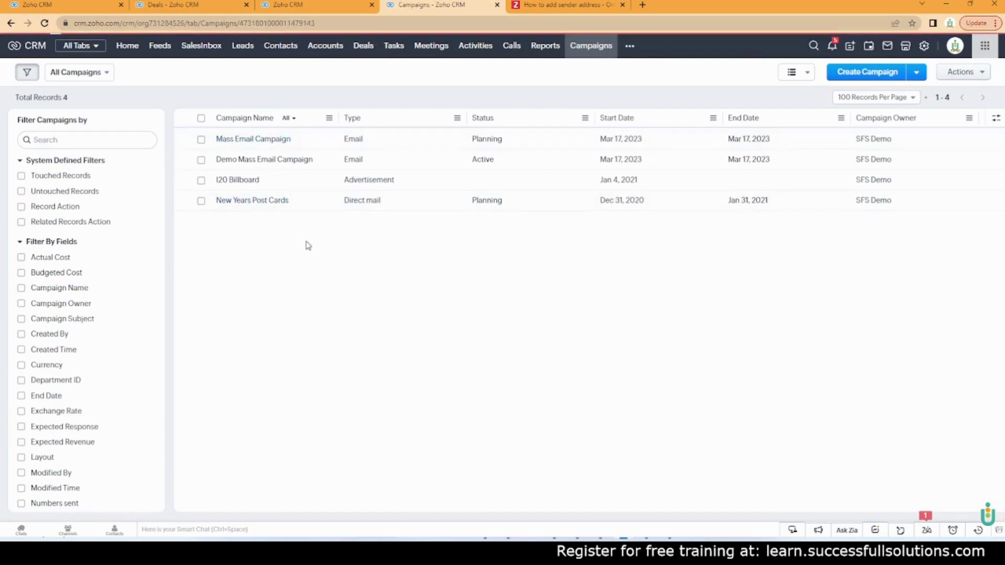
scroll(307, 245, down, 5)
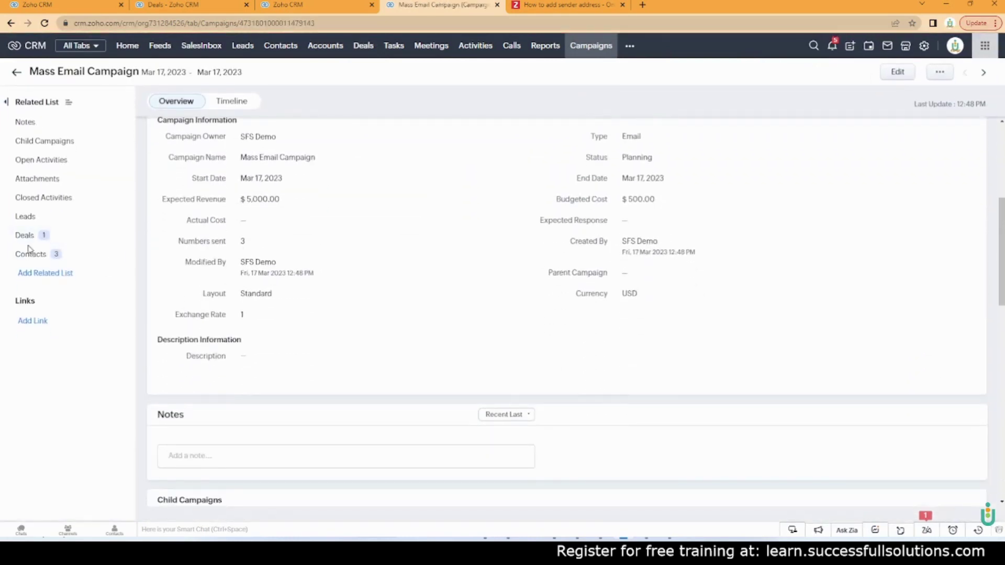
click(58, 239)
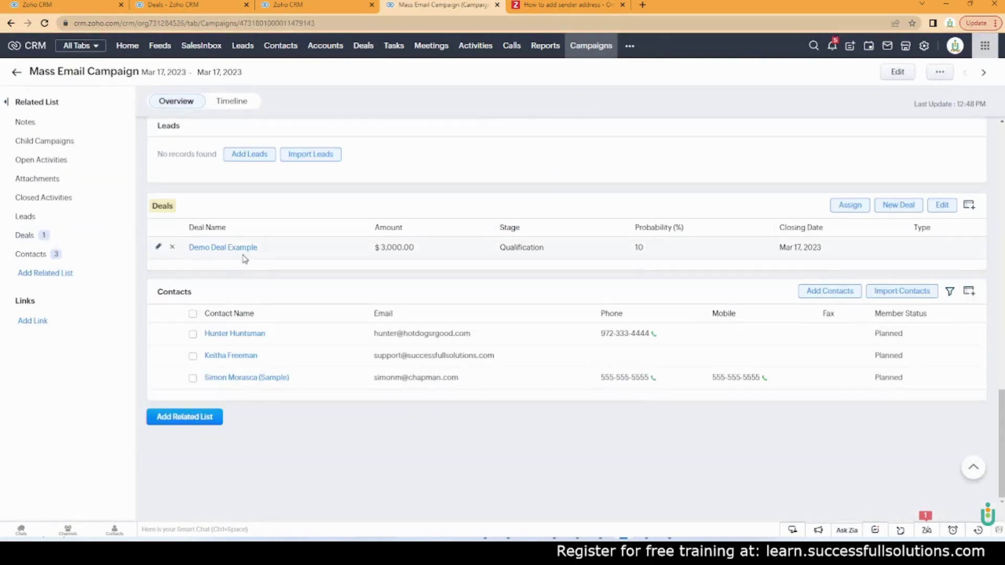
Check the campaign's $6,000.00 In Pipeline total and its linked deals
scroll(460, 357, up, 15)
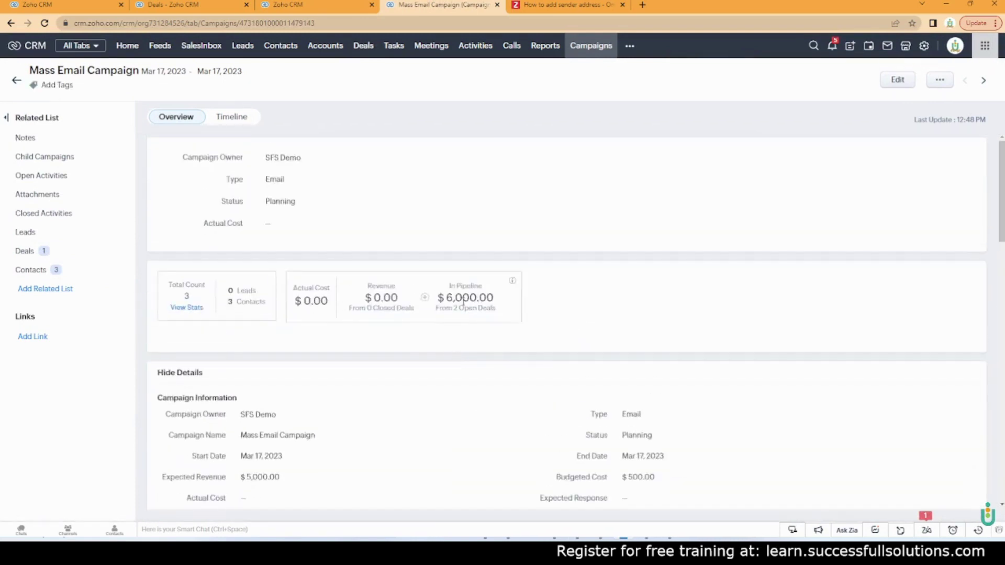
drag(445, 296, 495, 297)
scroll(592, 459, down, 15)
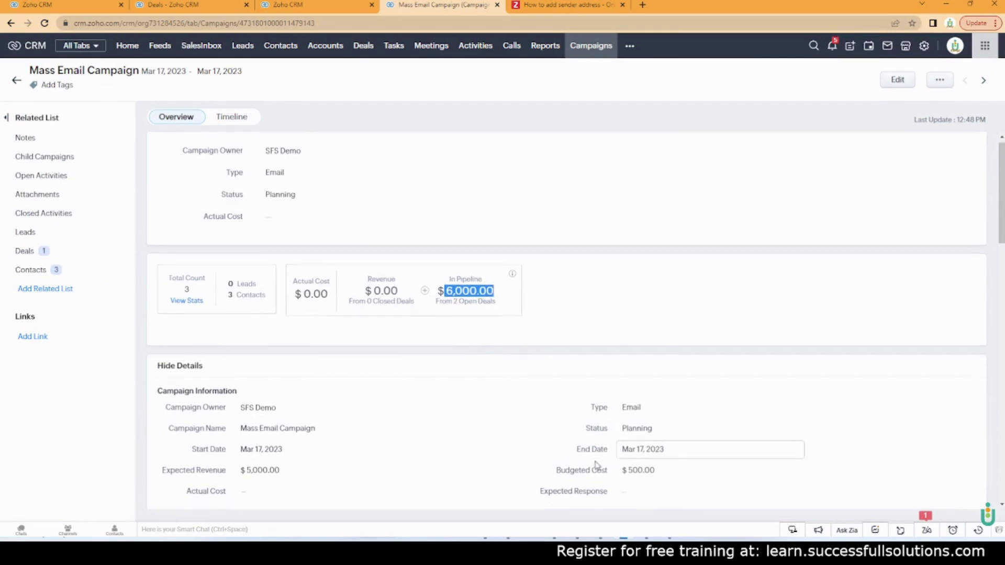
scroll(593, 454, down, 2)
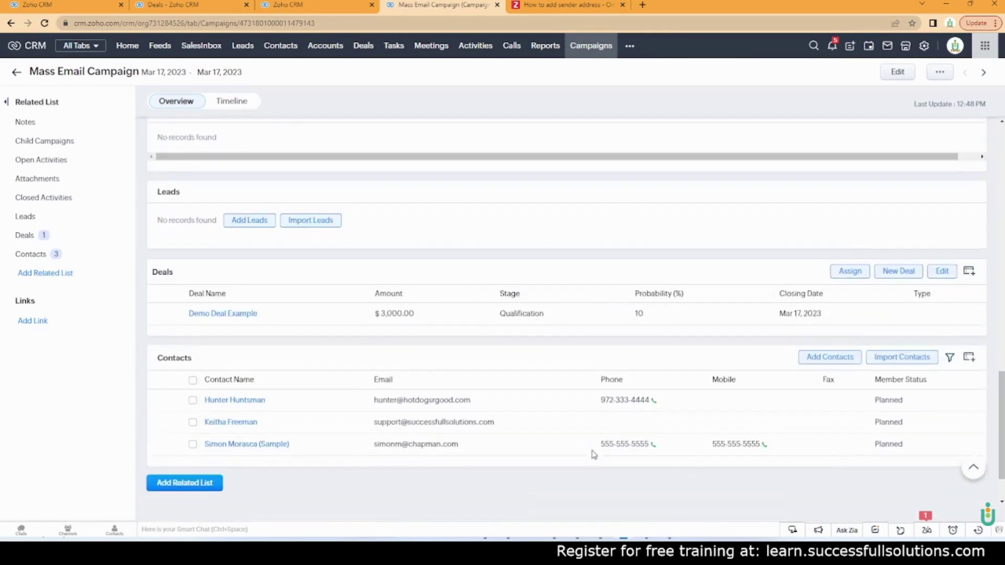
scroll(285, 307, up, 5)
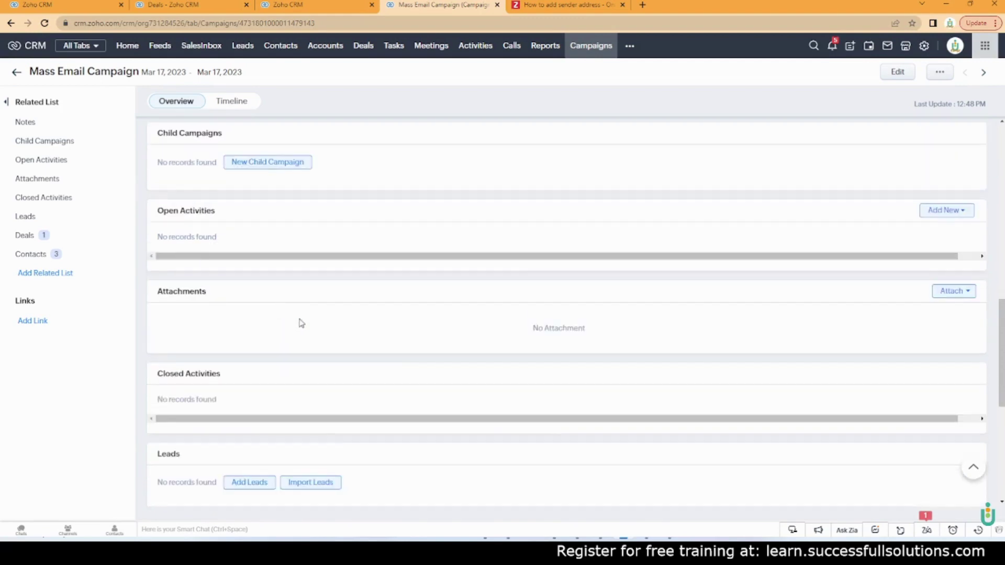
scroll(401, 364, down, 5)
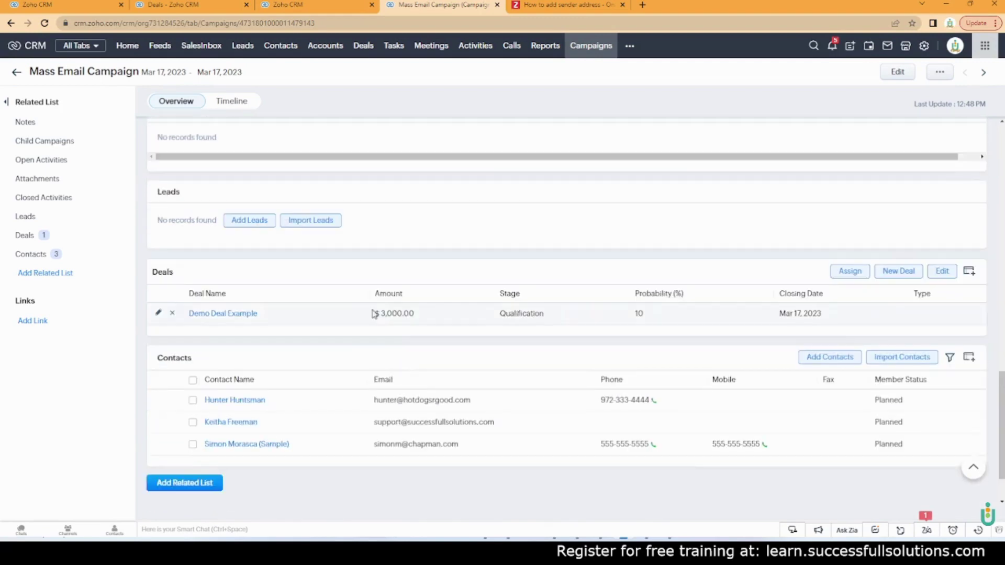
scroll(425, 353, up, 8)
scroll(425, 353, up, 10)
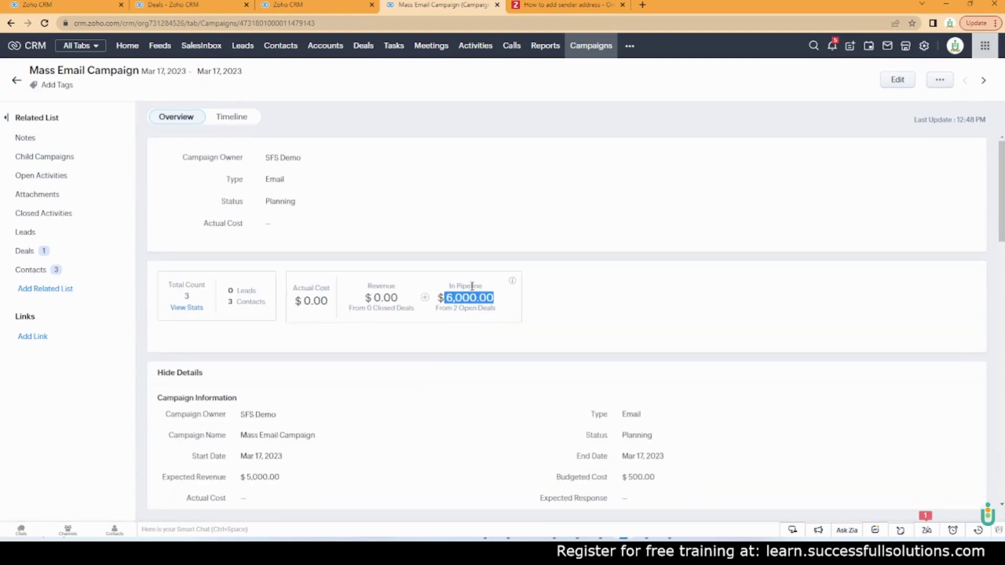
click(586, 314)
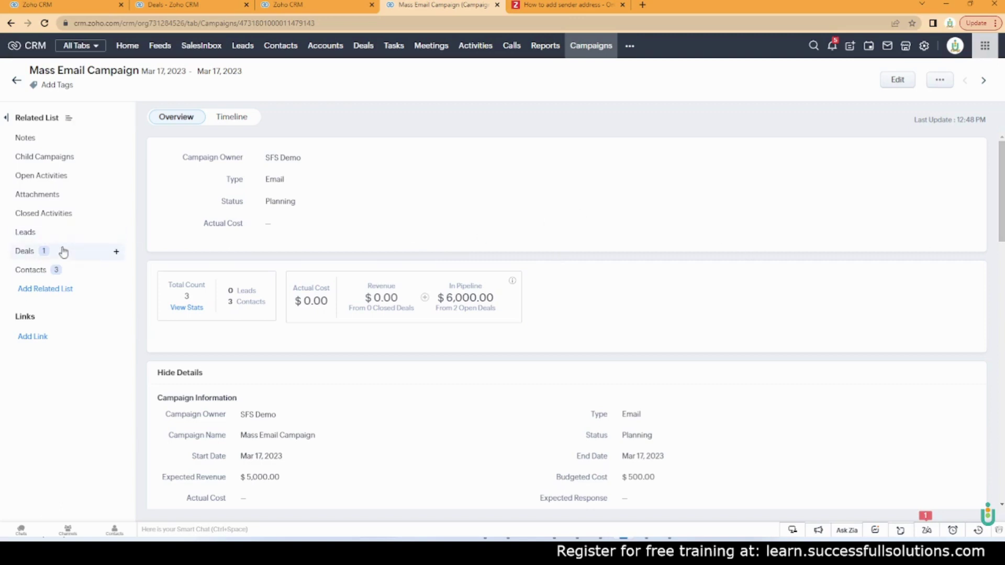
click(50, 238)
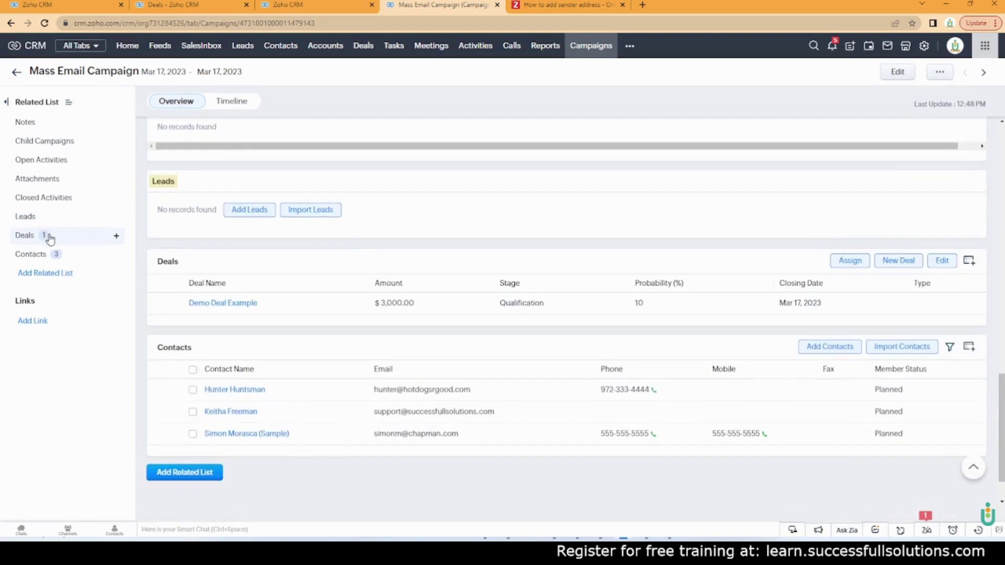